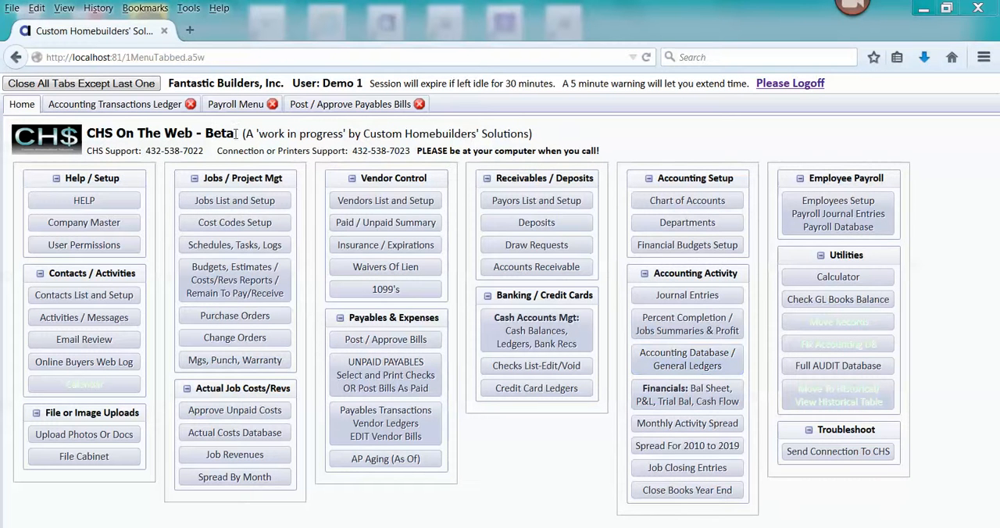
- Open the search for the accounting transactions ledger and set the ending GL date to 01/31/15
left_click(148, 111)
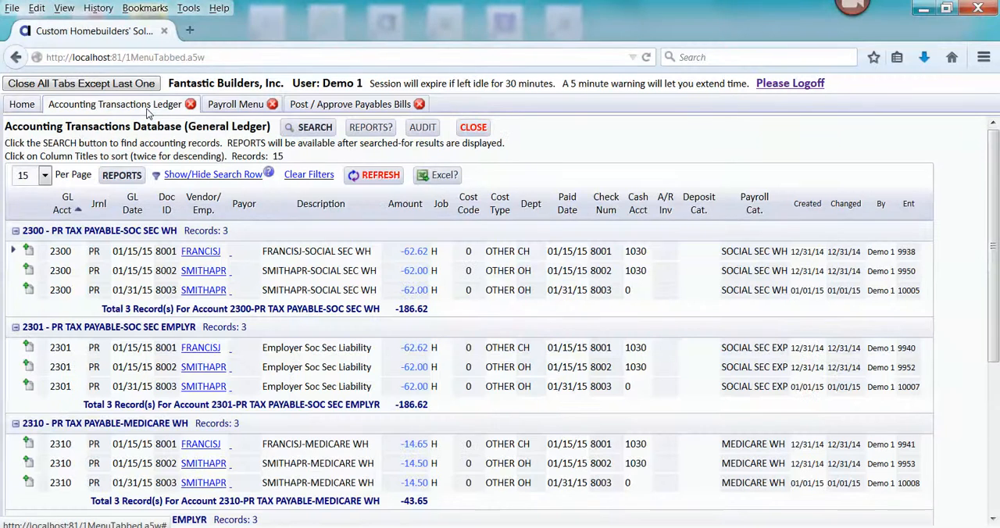
left_click(301, 128)
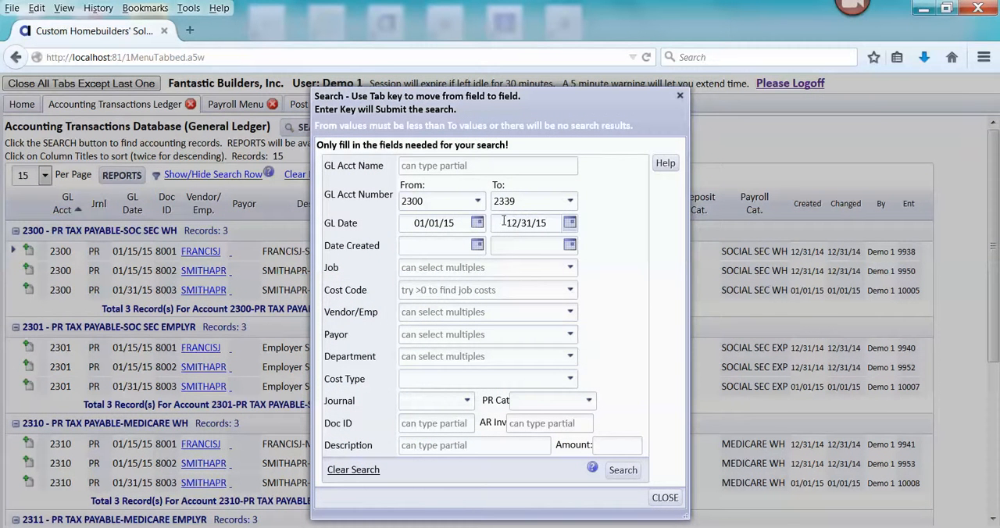
left_click_drag(504, 223, 553, 225)
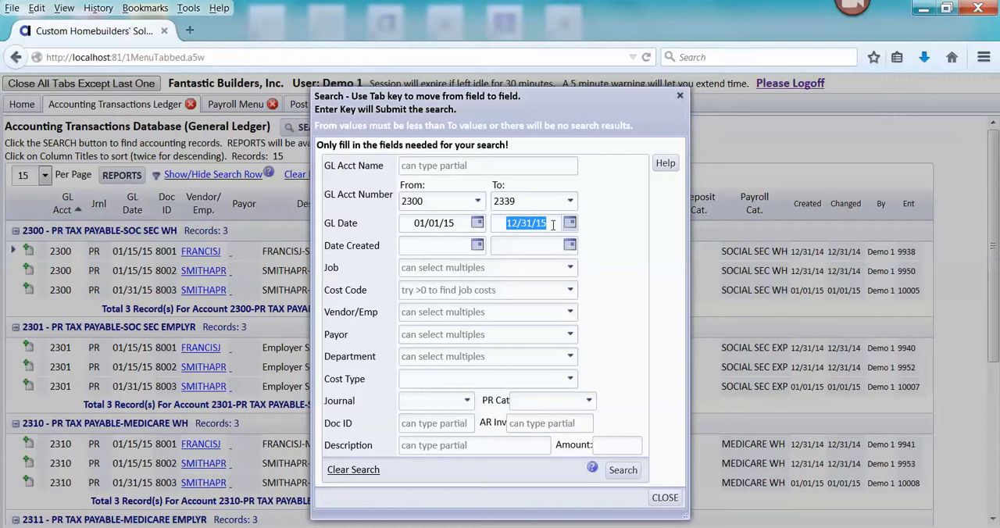
type("01/31/15")
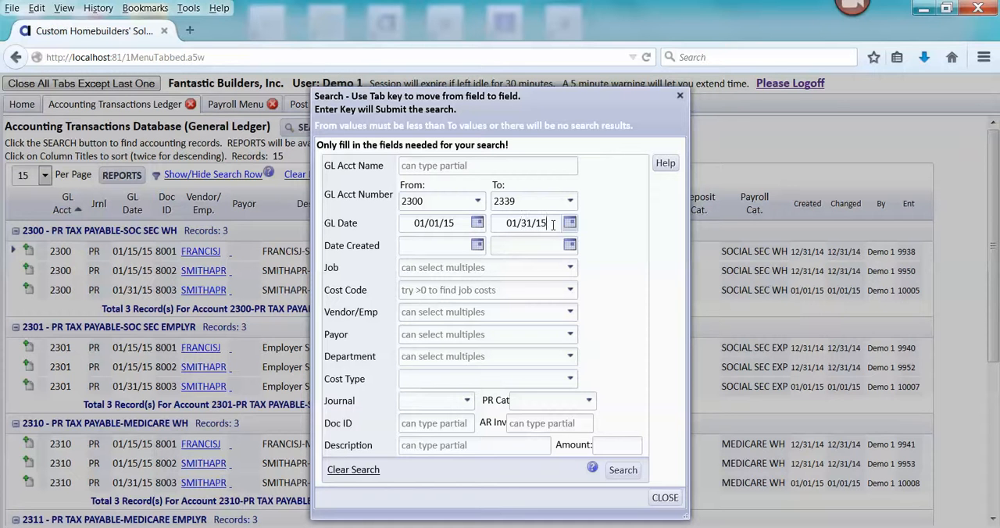
left_click(483, 202)
left_click(478, 202)
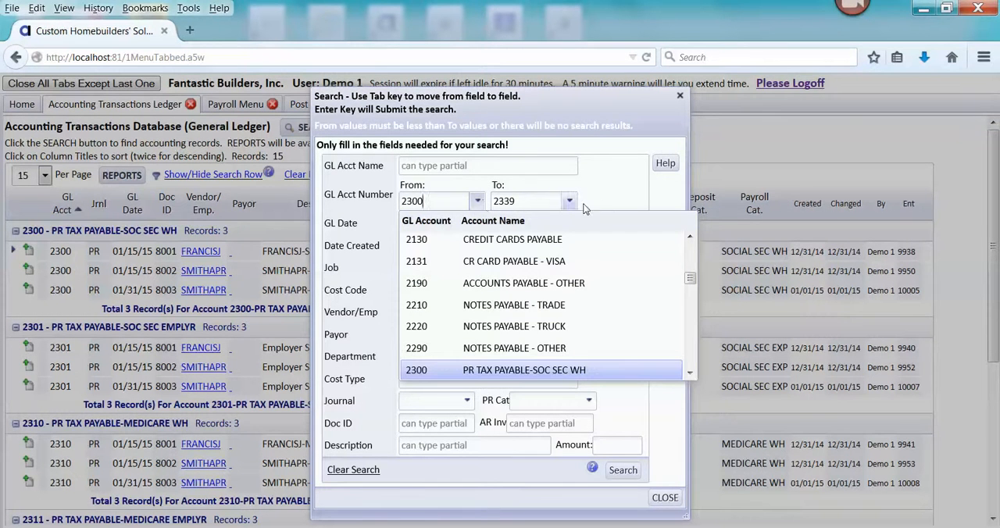
left_click(691, 374)
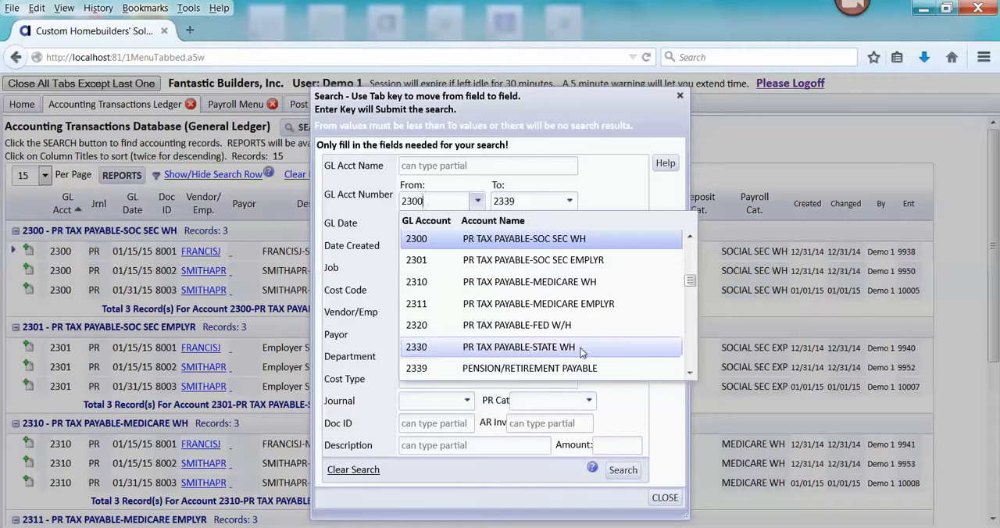
left_click(521, 327)
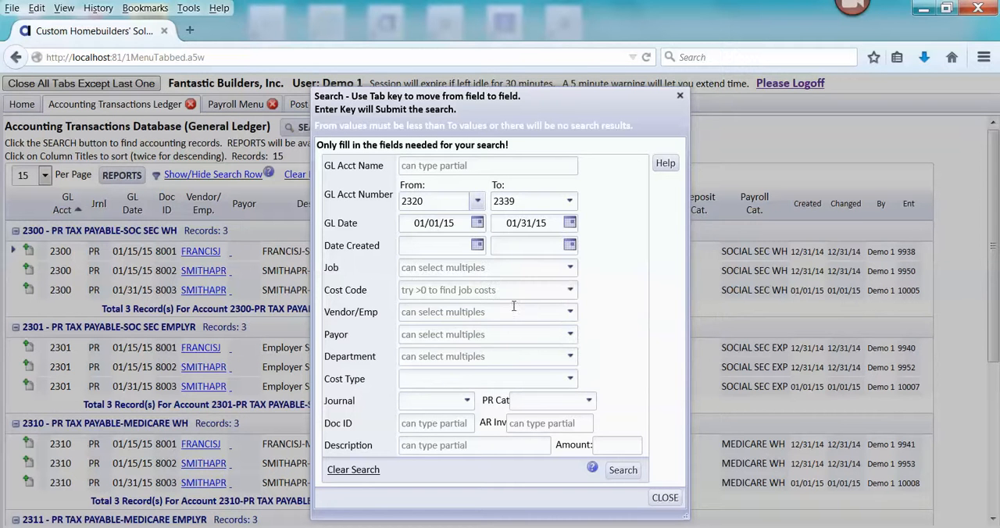
left_click(480, 201)
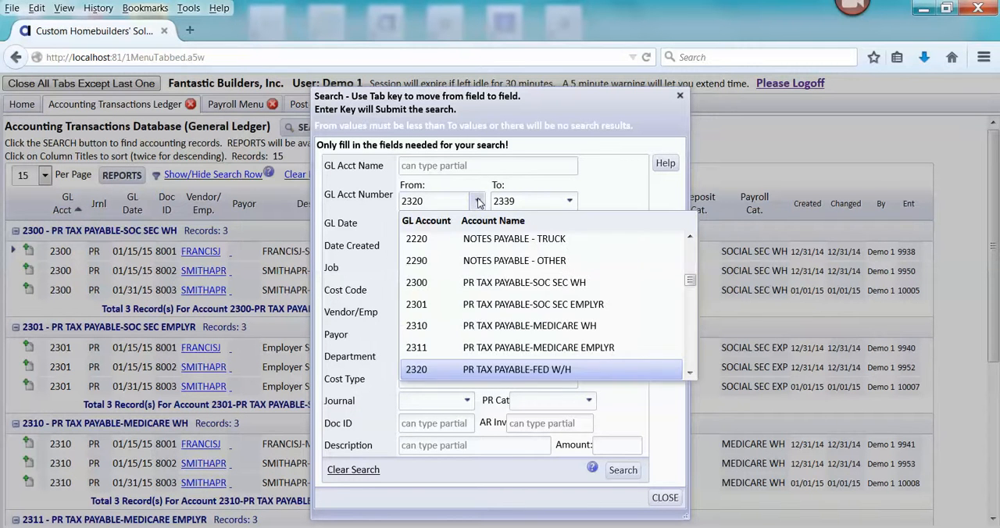
left_click(492, 283)
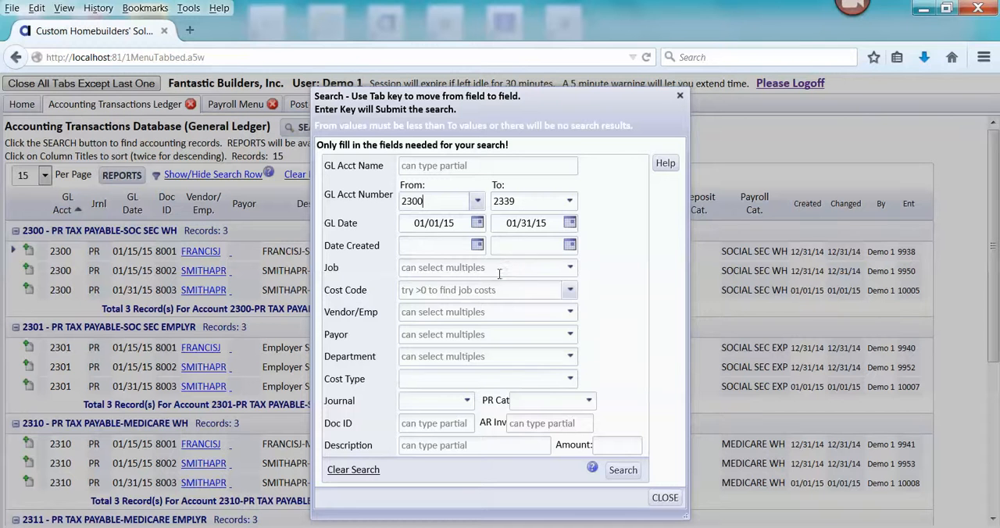
- Set the ending GL account to 2320, PR TAX PAYABLE-FED W/H, and run the ledger search
left_click(571, 201)
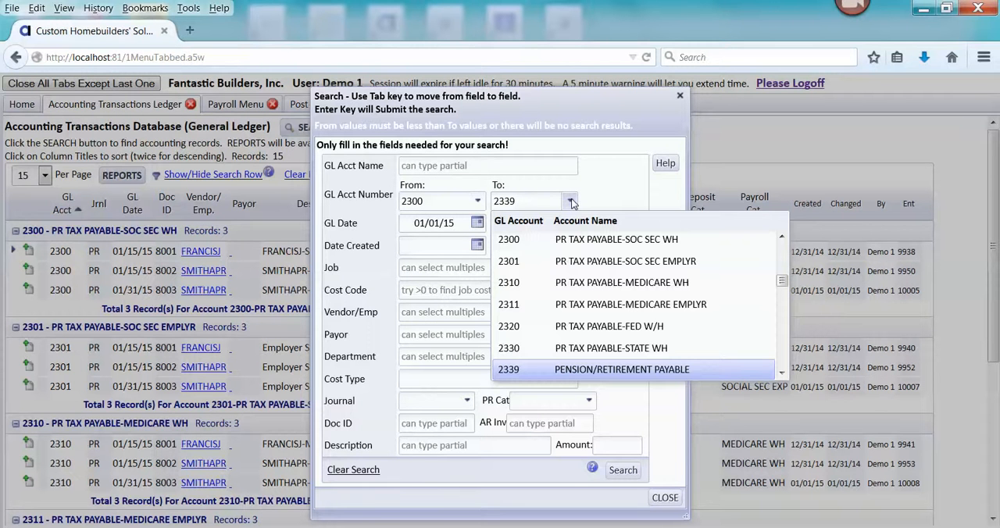
left_click(572, 328)
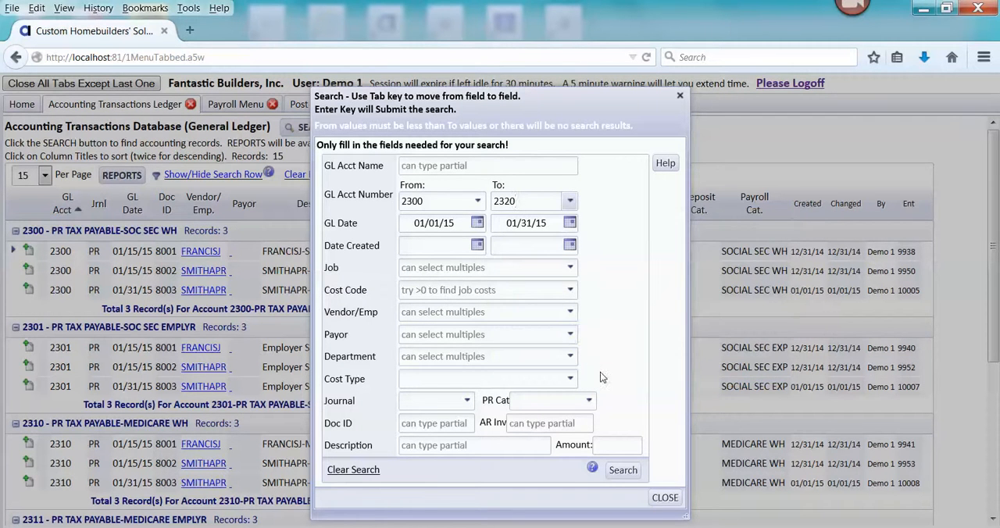
left_click(621, 471)
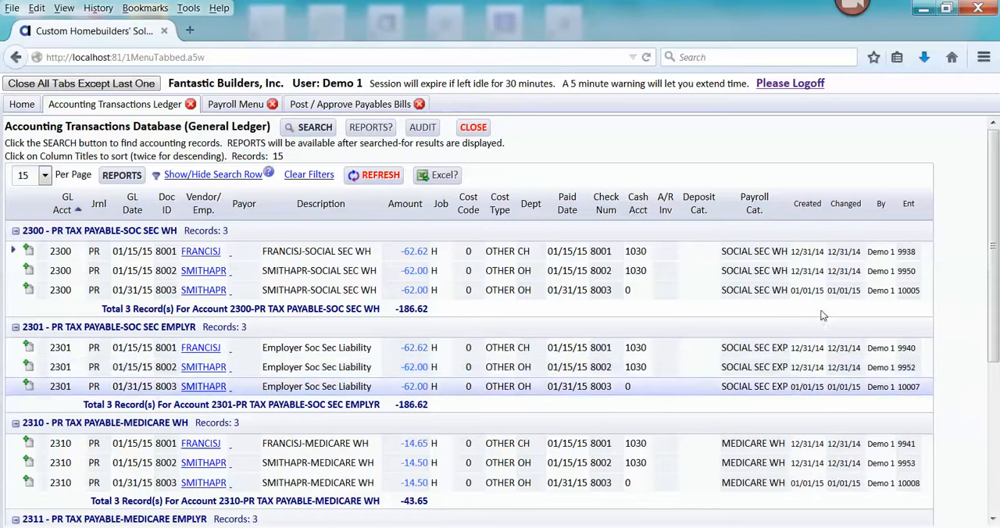
- Review the payroll tax account entries through the overall total, and view the GenlLedger_ltpdf.pdf report in Adobe Acrobat Pro
left_click_drag(994, 242, 994, 408)
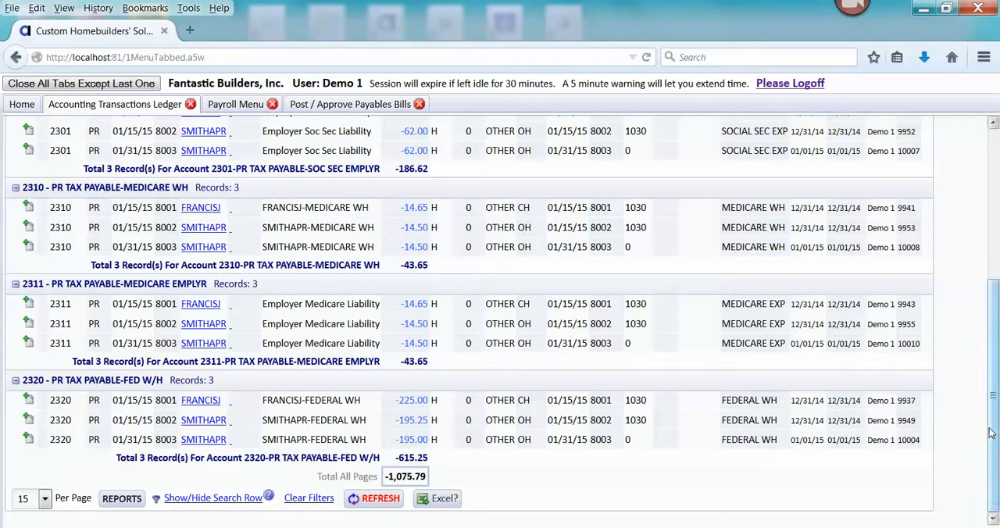
mouse_move(993, 424)
left_mouse_down()
mouse_move(997, 278)
mouse_move(992, 423)
left_mouse_up()
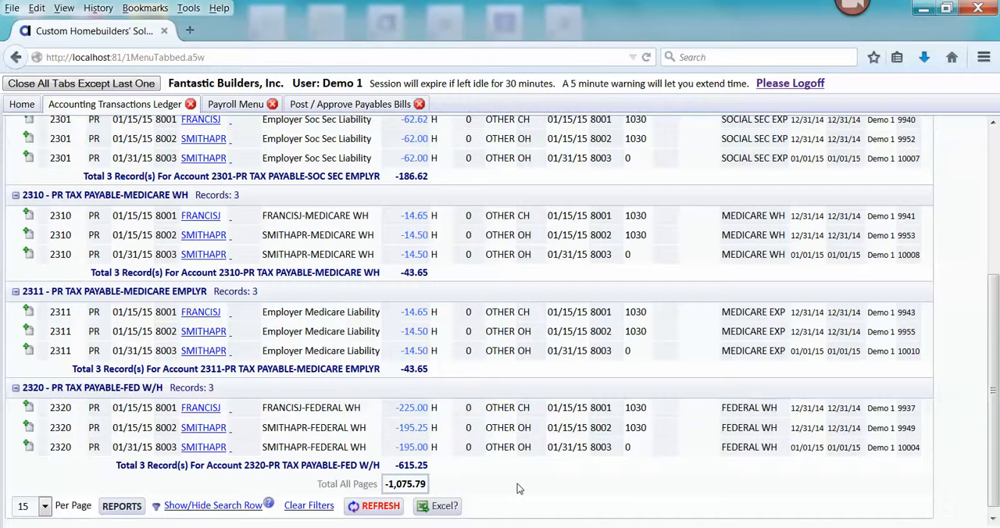
mouse_move(601, 522)
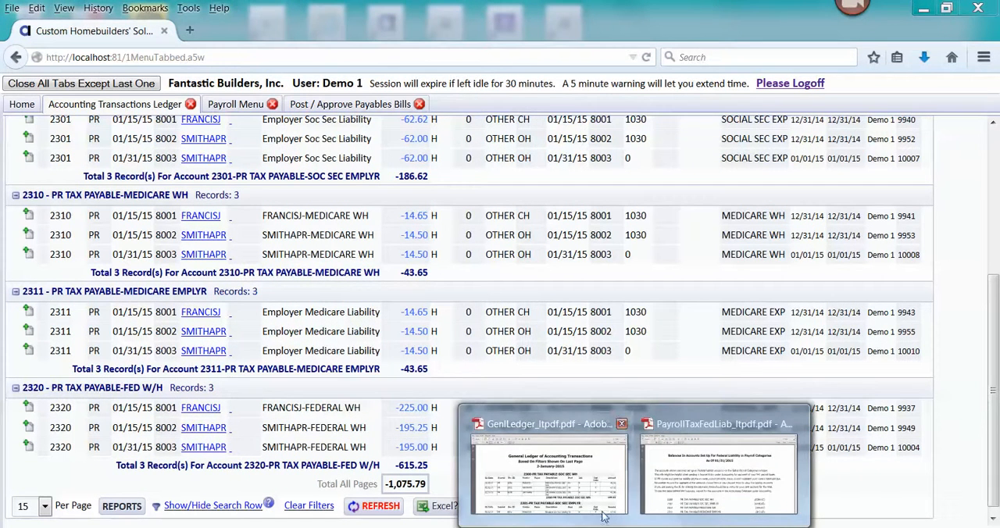
left_click(598, 500)
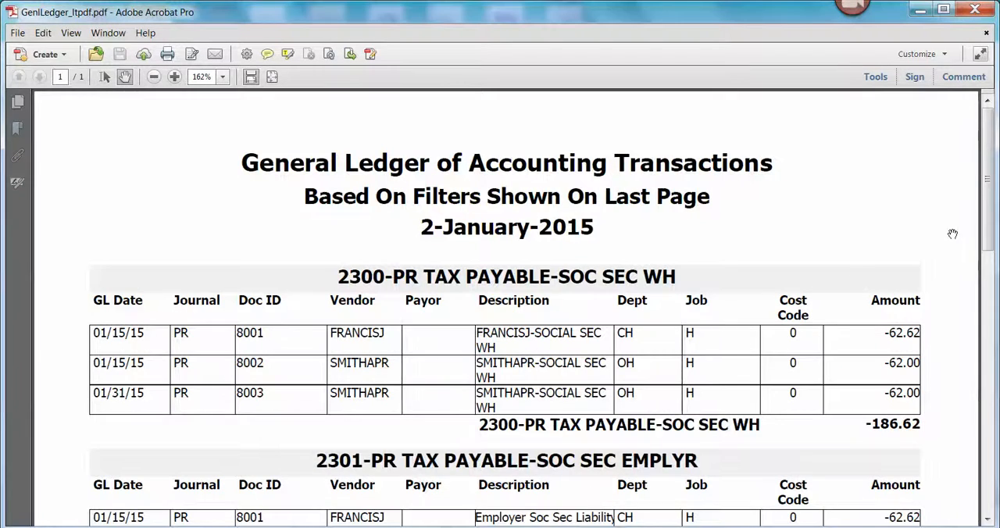
left_click_drag(991, 191, 985, 168)
left_click(922, 10)
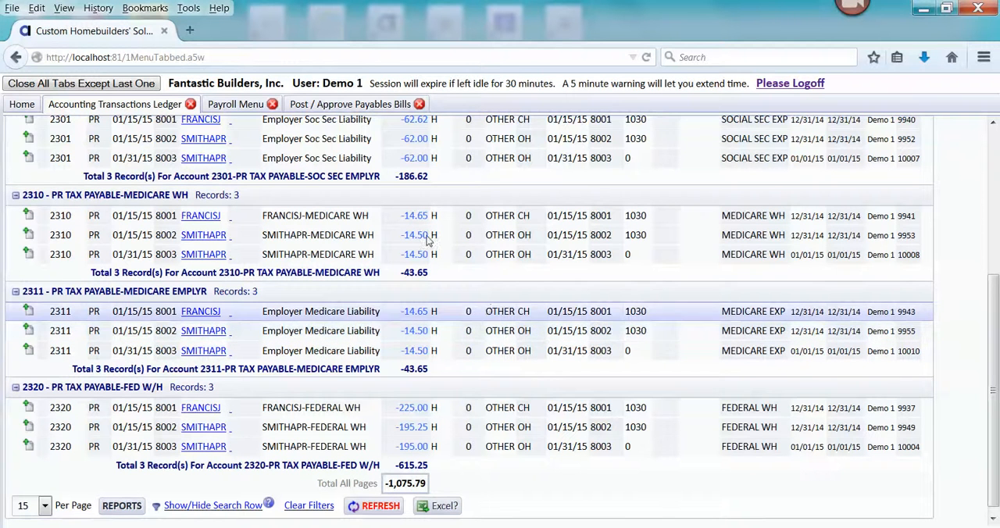
- Run the Federal Tax Liability Balances report from the payroll menu, compare it with PayrollTaxFedLiab_ltpdf.pdf, and close the report
left_click(22, 105)
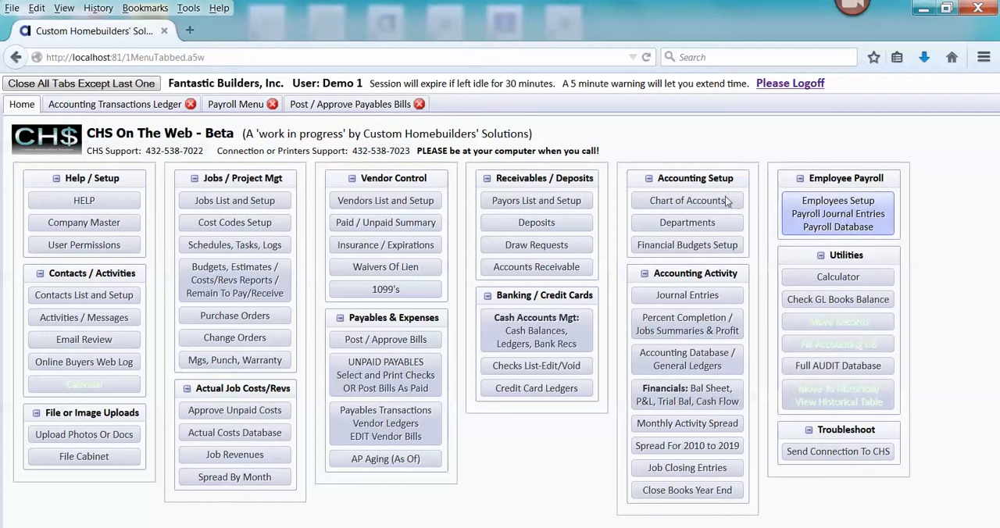
left_click(236, 110)
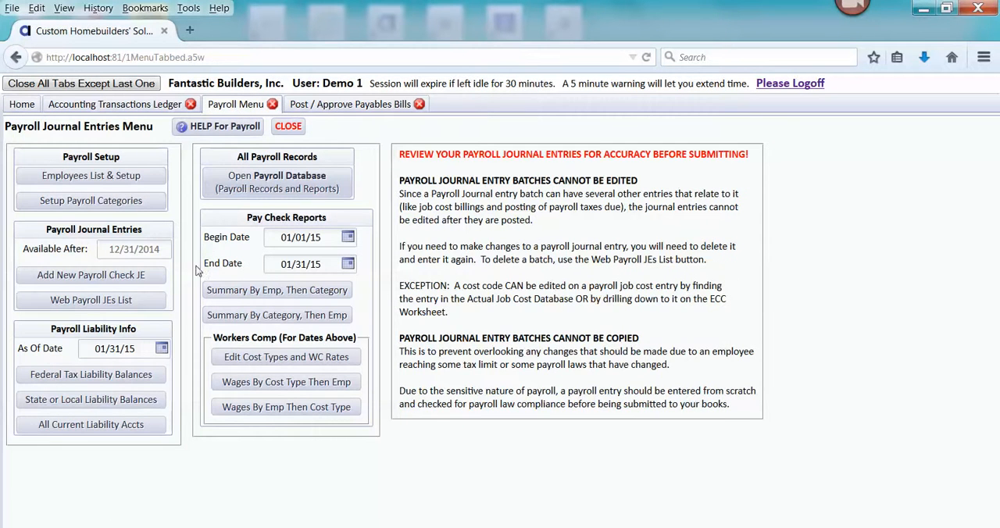
left_click(111, 376)
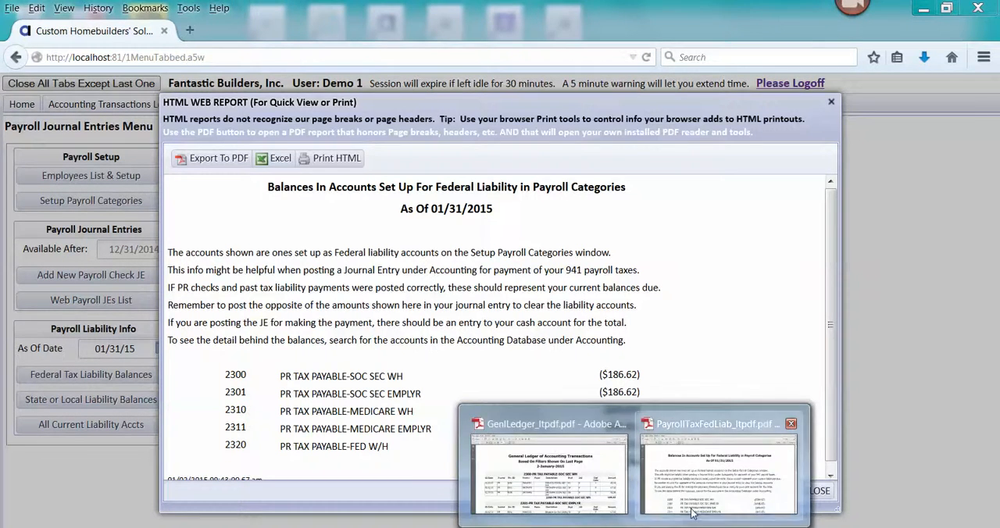
left_click(691, 509)
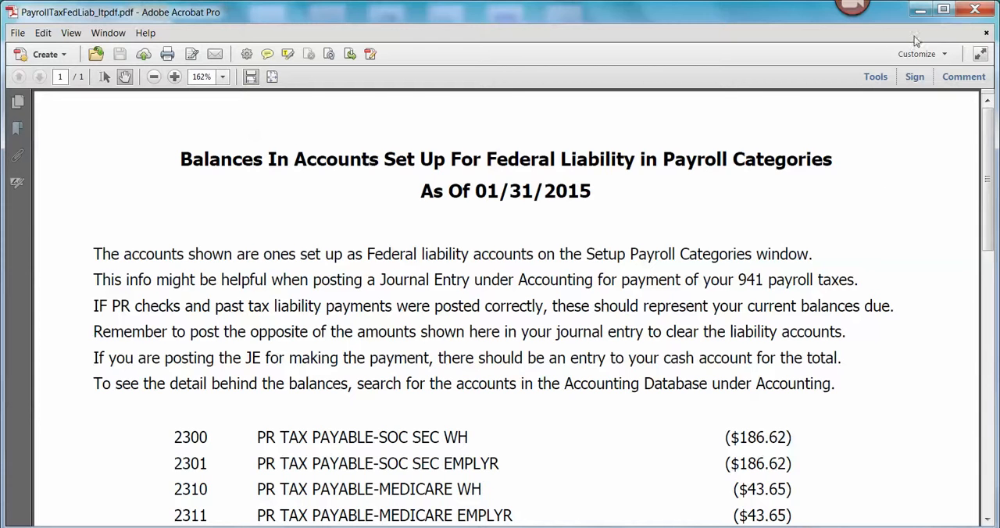
left_click(922, 13)
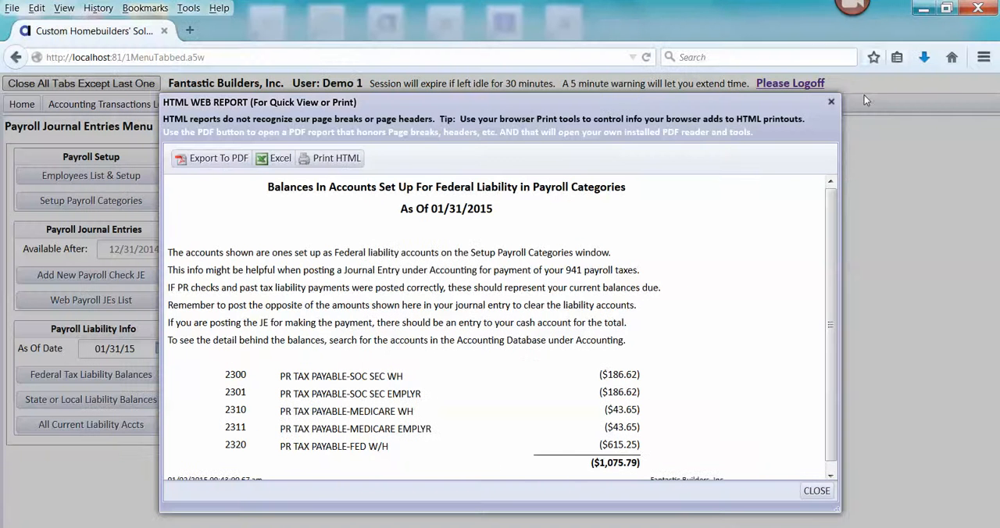
left_click(815, 490)
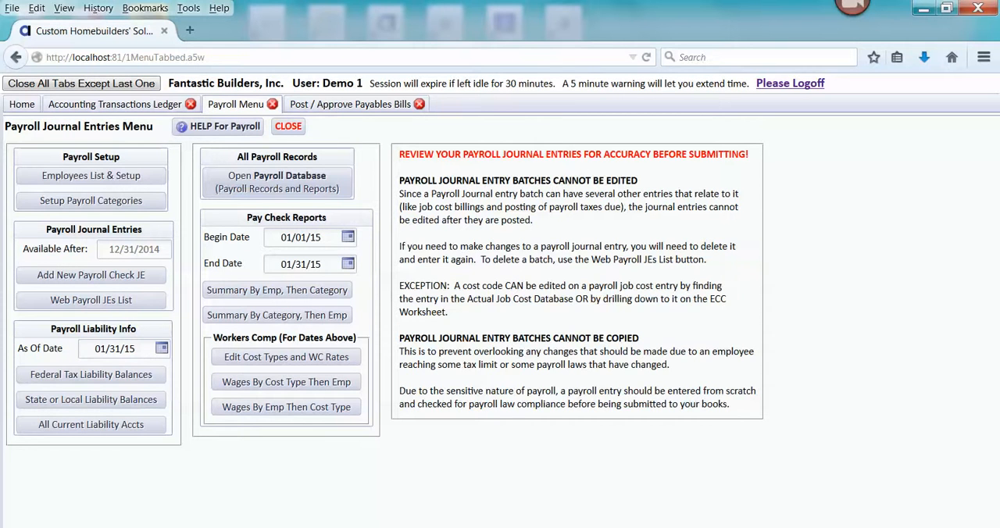
- Switch to PayrollTaxFedLiab_ltpdf.pdf in Adobe Acrobat Pro, check the federal liability amounts and total, and return to the browser
left_click(692, 500)
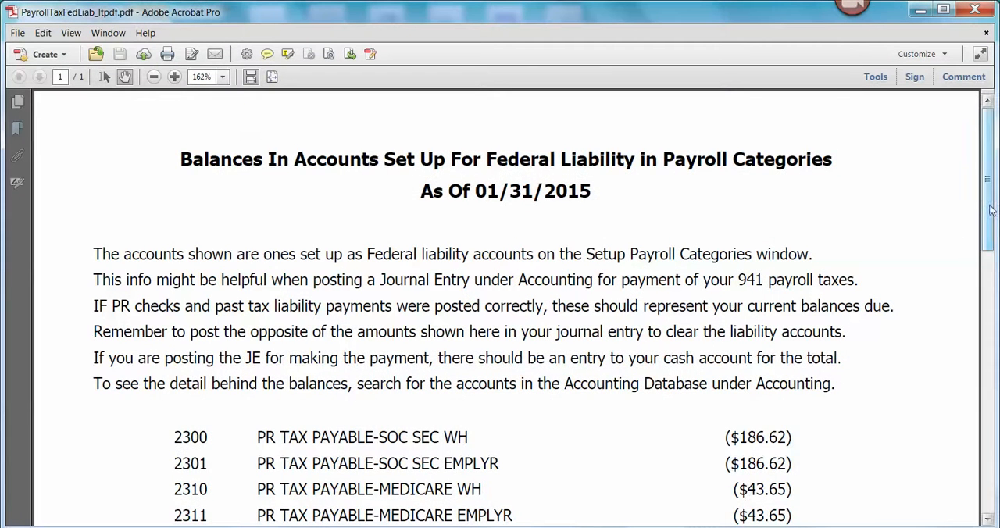
left_click_drag(990, 214, 991, 277)
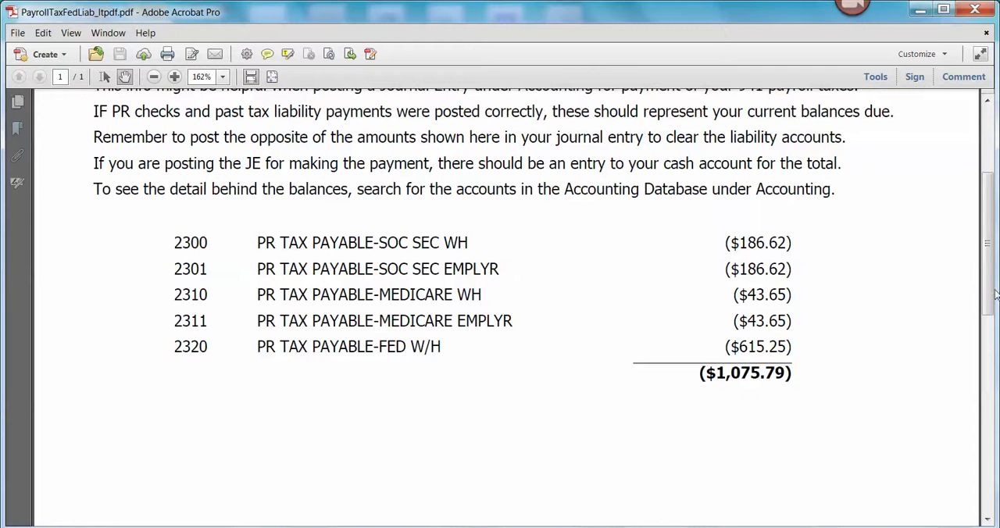
left_click_drag(990, 288, 990, 225)
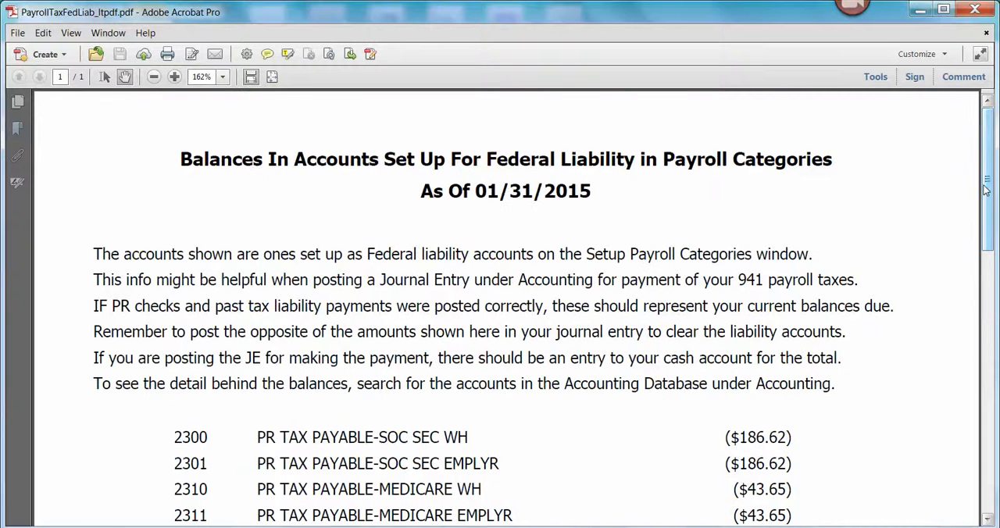
left_click(921, 11)
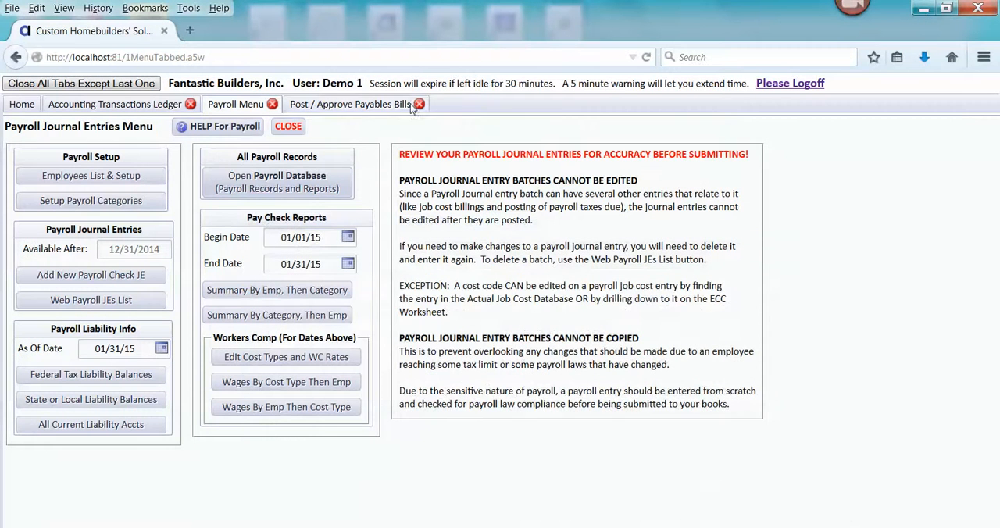
- Start a new payables entry and select BANKOFAM, Bank of America - 941 Taxes, as the vendor
left_click(22, 105)
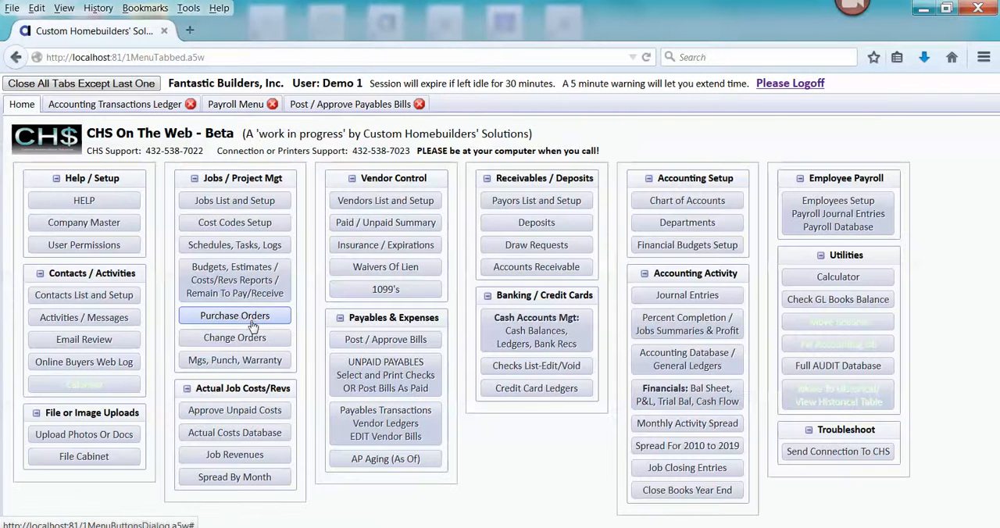
left_click(396, 341)
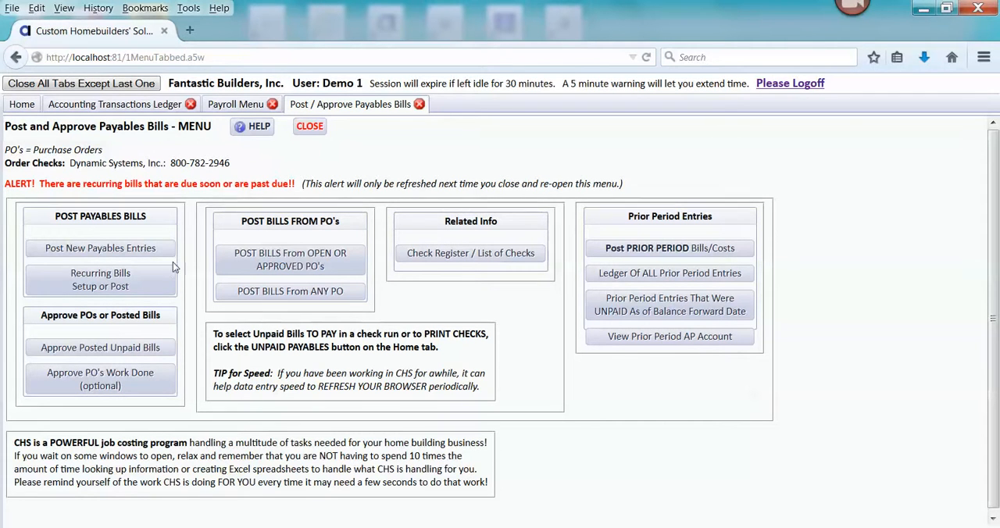
left_click(158, 247)
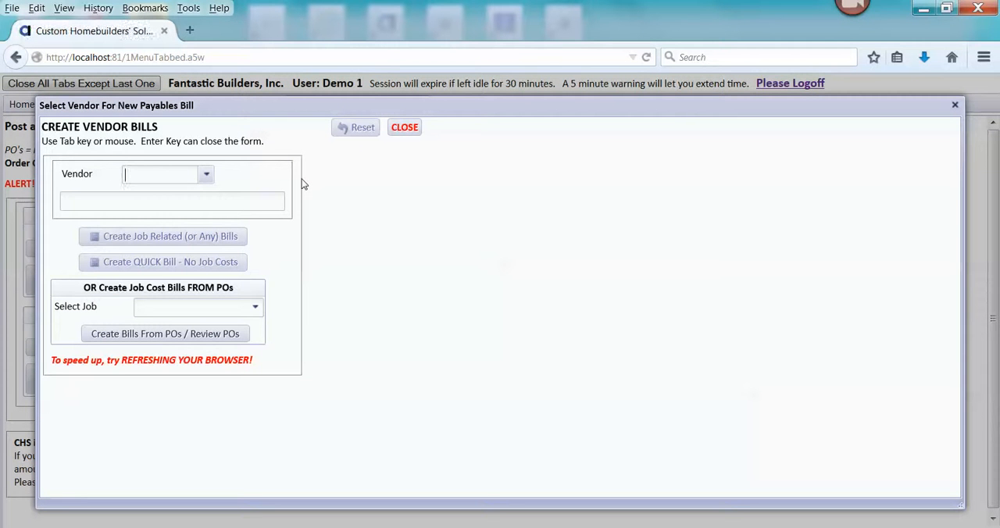
type("ban")
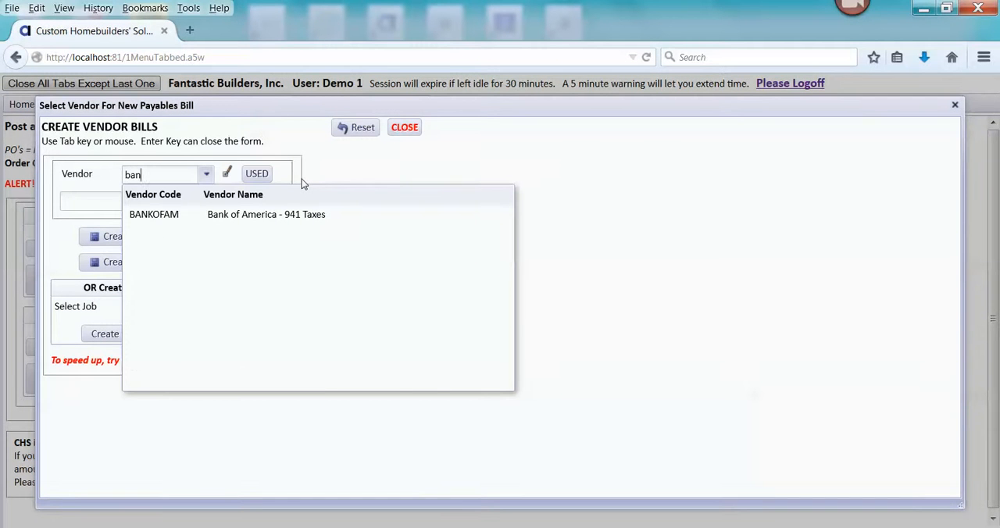
left_click(264, 216)
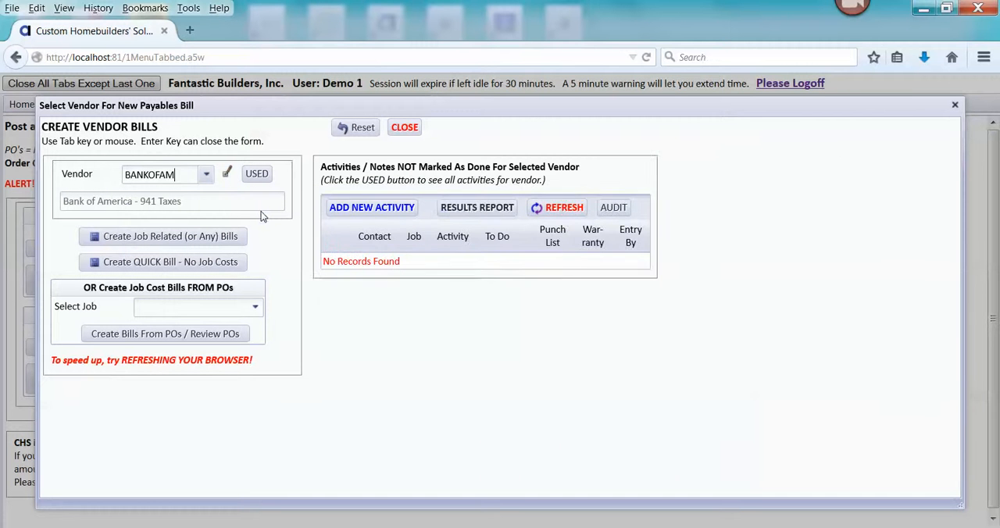
- View the job-related bill form, close it without posting, and create a quick bill with no job costs for the vendor
left_click(214, 239)
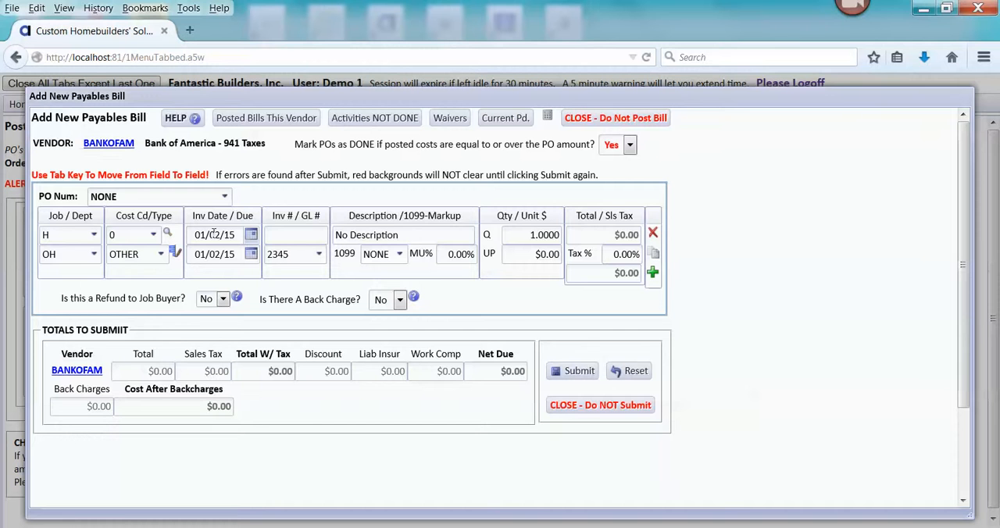
left_click(587, 119)
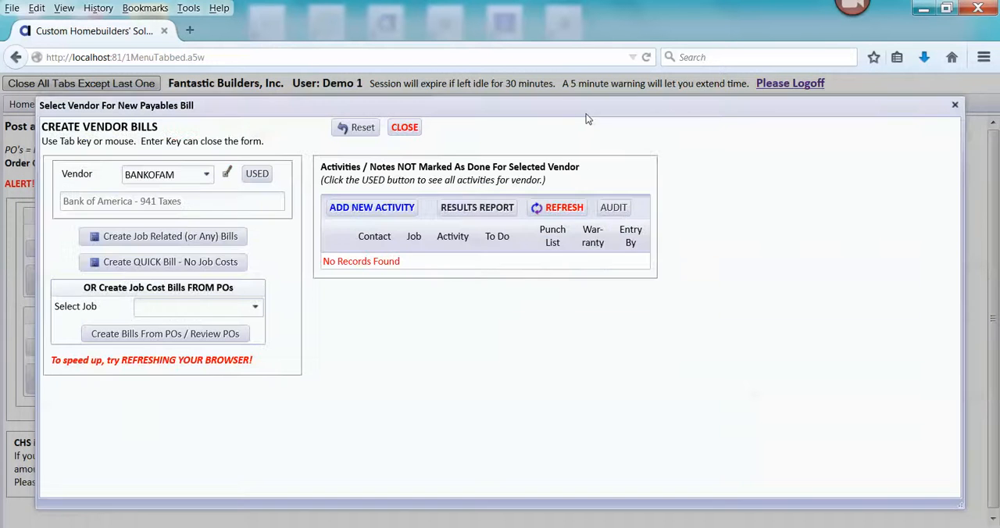
left_click(218, 262)
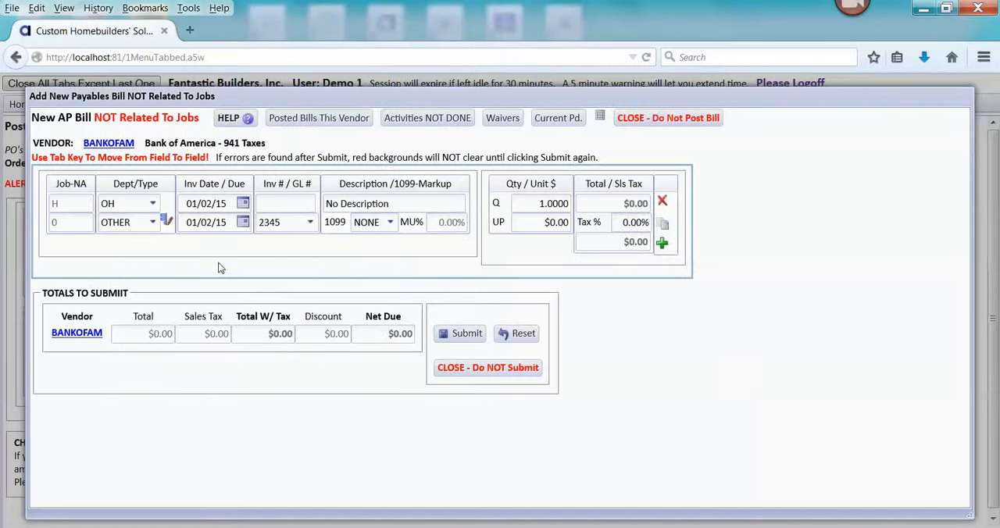
- Set the bill's invoice date to 01/31/15 and its invoice number to Jan2015_941
left_click(243, 205)
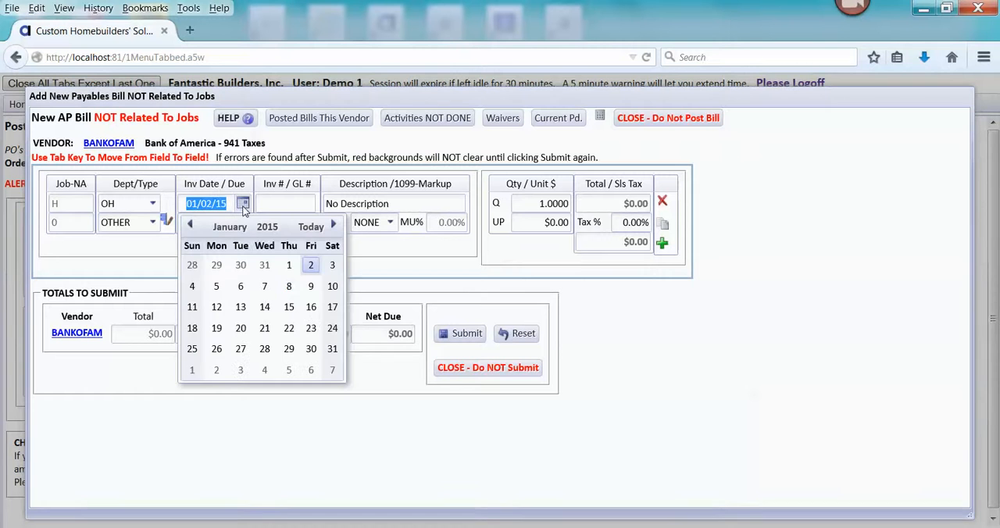
left_click(332, 349)
left_click(563, 279)
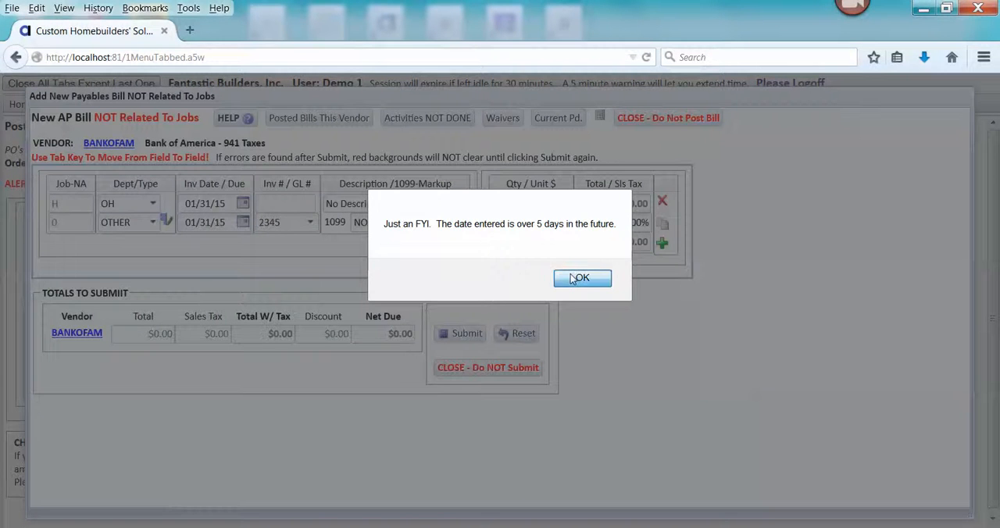
left_click(263, 201)
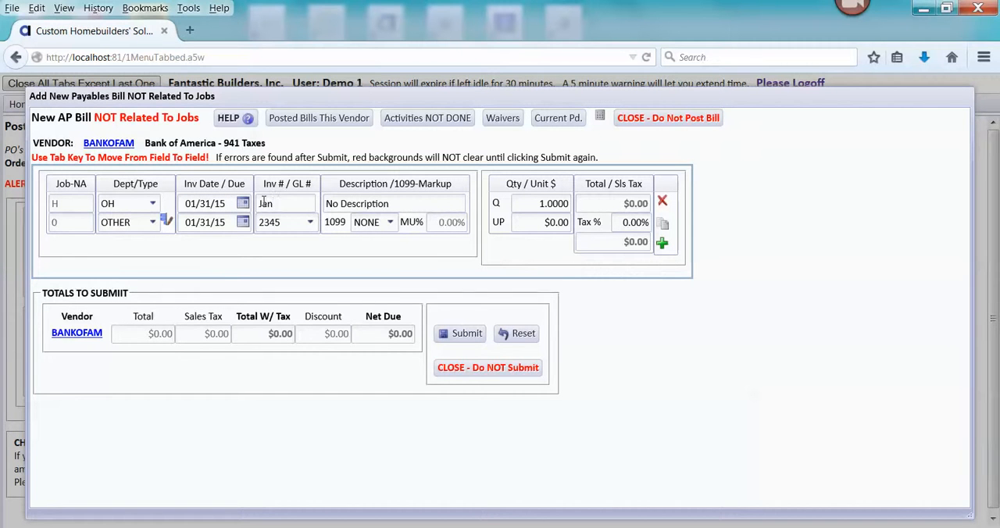
type("Jan2015_941")
key("Tab")
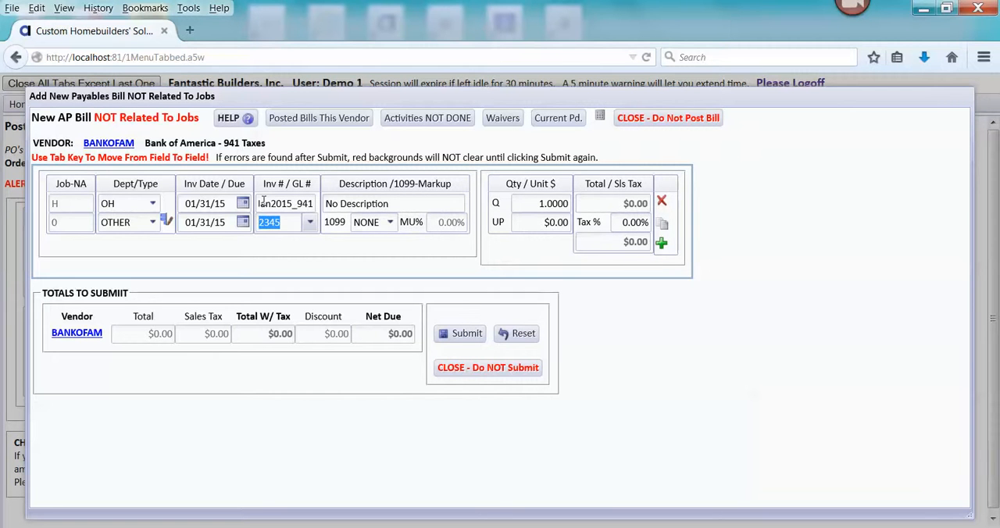
- Assign GL account 2320 to the bill line, look up its balance in PayrollTaxFedLiab_ltpdf.pdf in Adobe Acrobat Pro, and enter 615.25 as the unit price
left_click(309, 224)
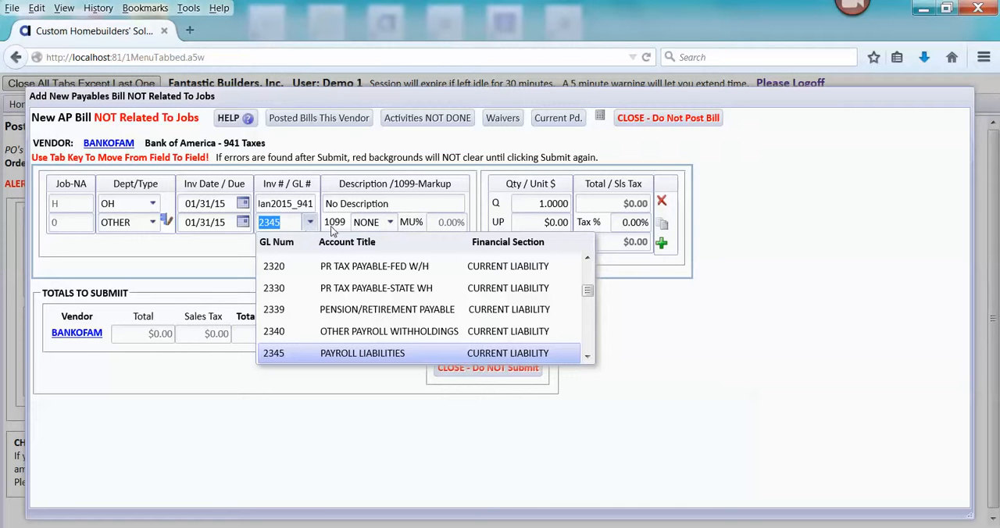
left_click(444, 268)
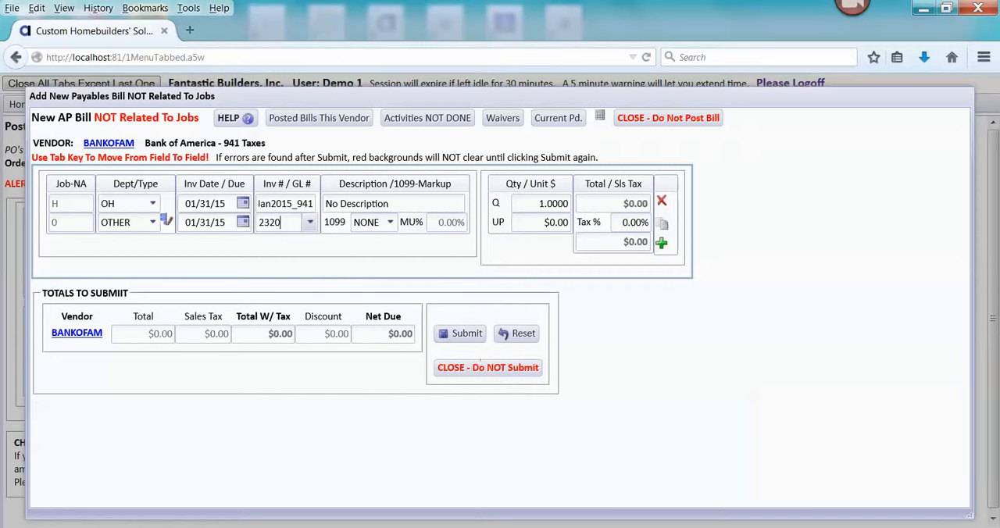
left_click(635, 527)
left_click(719, 468)
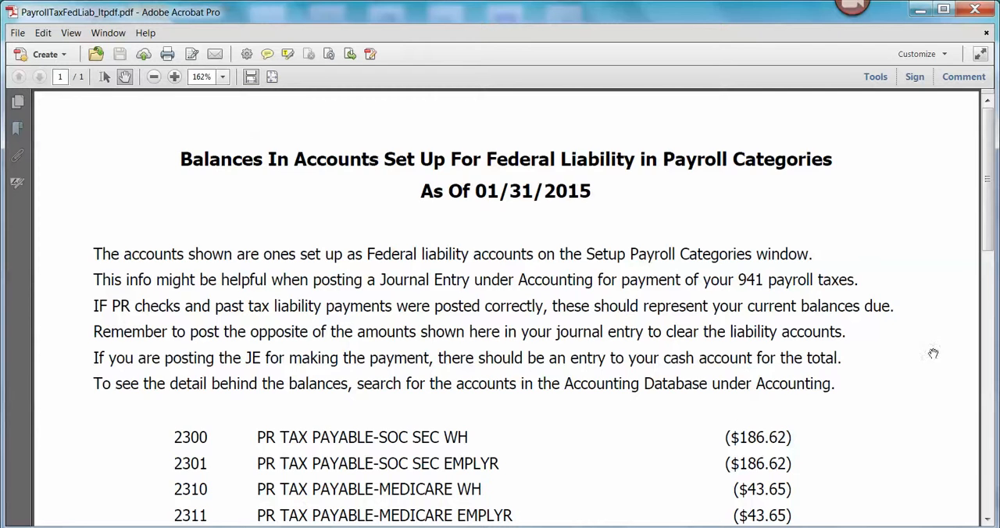
scroll(927, 374, "down", 3)
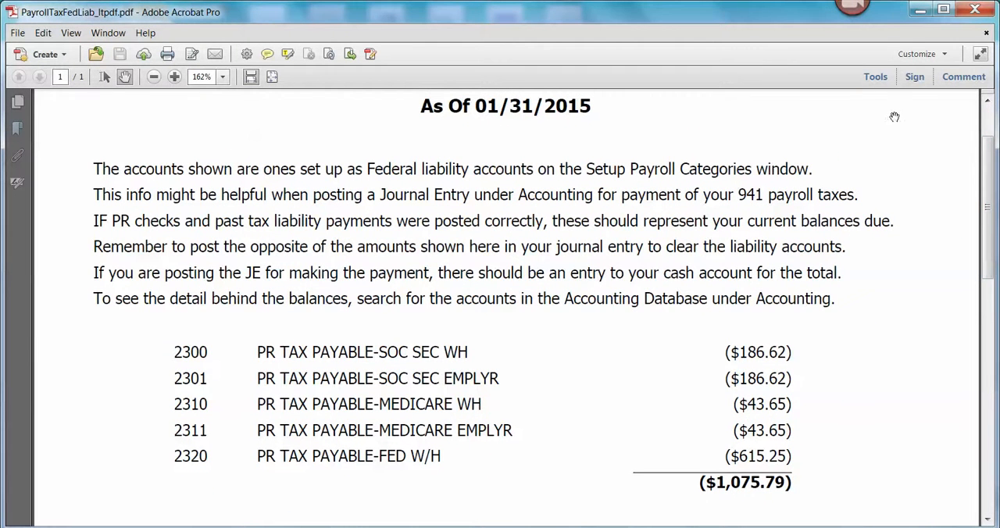
left_click(921, 10)
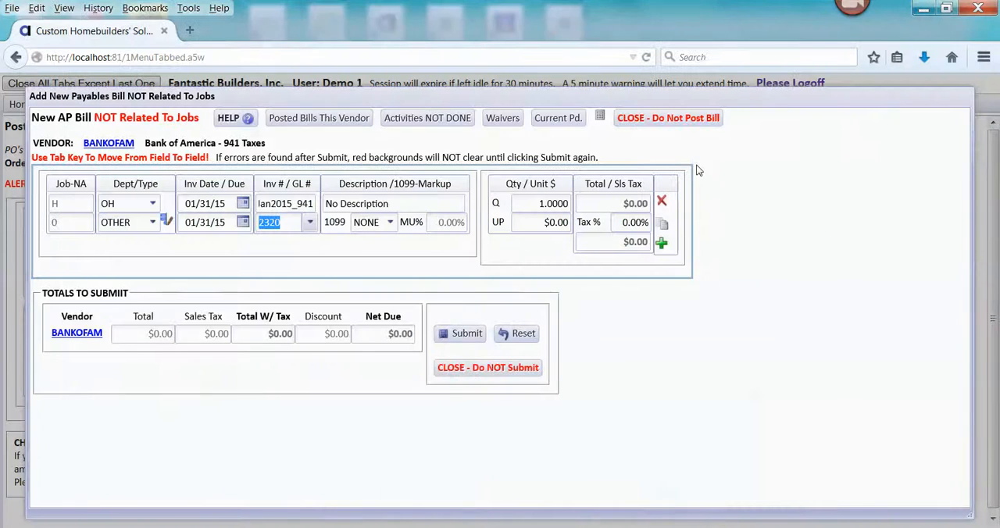
left_click(539, 222)
type("615.25")
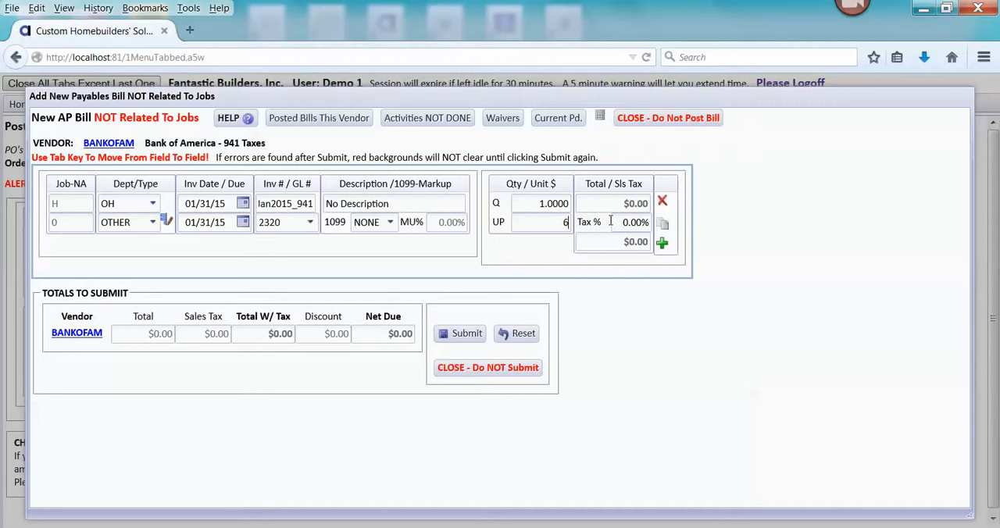
key("Tab")
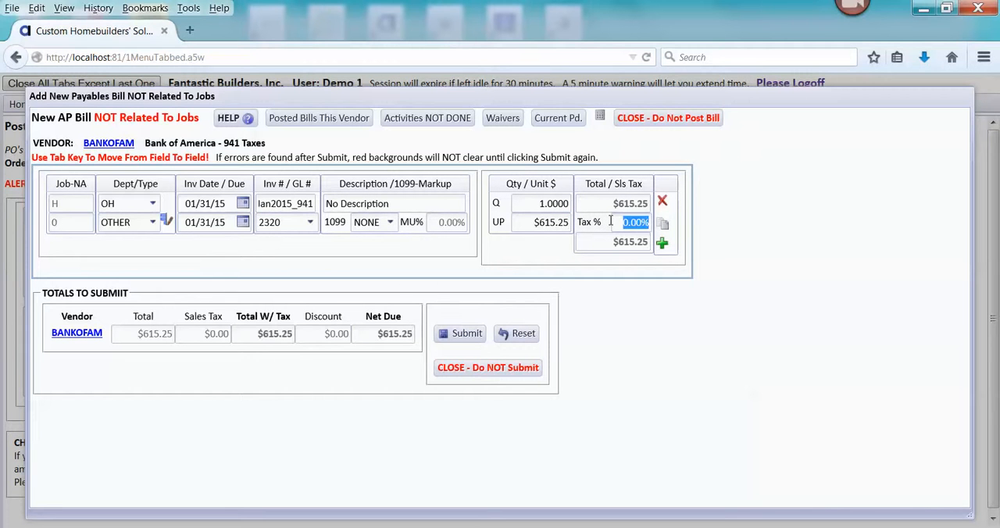
- Replace the bill line's description with "BOA - 941 Taxes pmt"
left_click(413, 205)
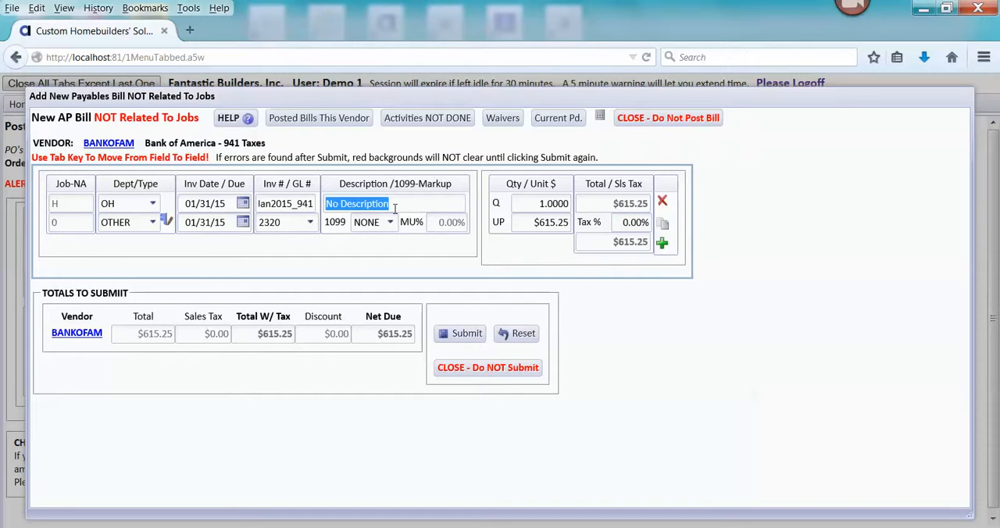
type("BOA")
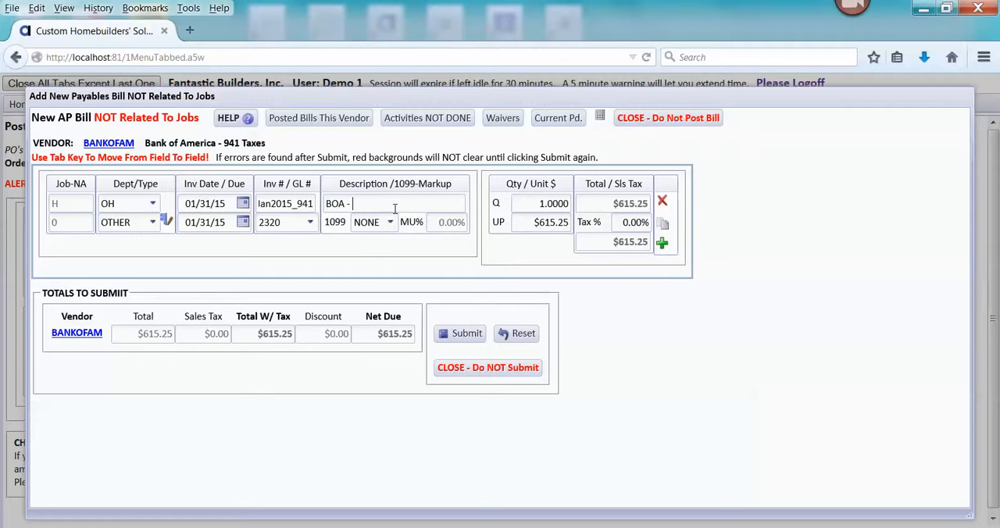
type(" - 941 Taxes pmt")
- Duplicate the 2320 bill line and assign the copy to GL account 2300, PR TAX PAYABLE-SOC SEC WH
left_click(663, 226)
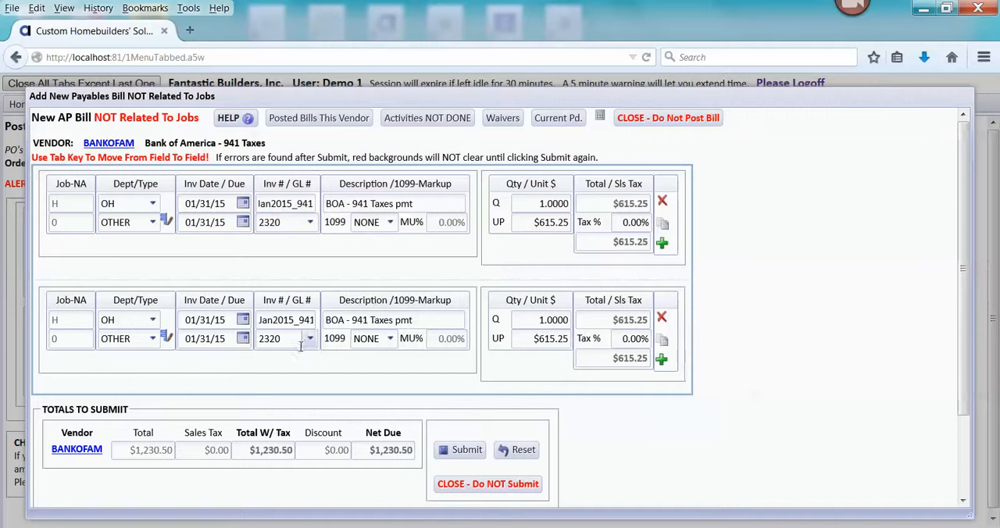
left_click(308, 343)
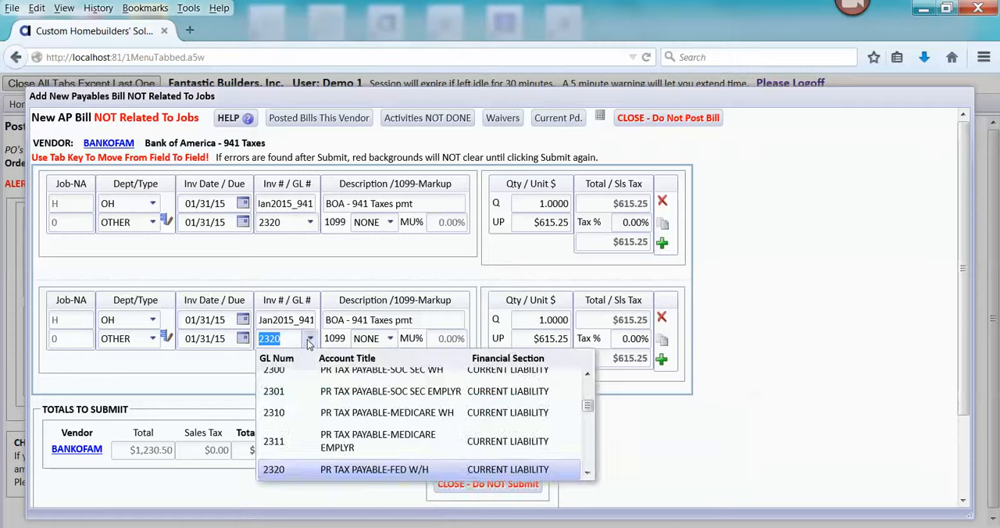
left_click(588, 375)
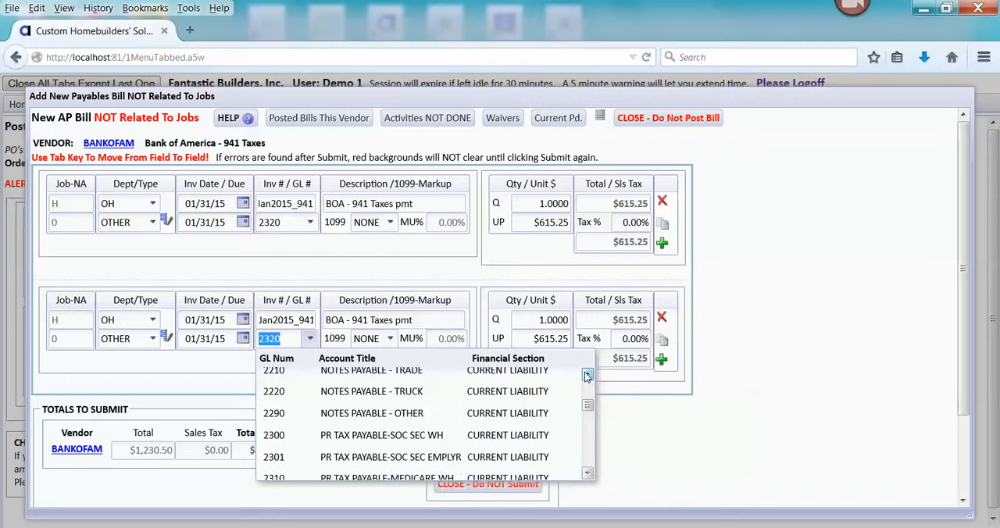
left_click(587, 375)
left_click(588, 475)
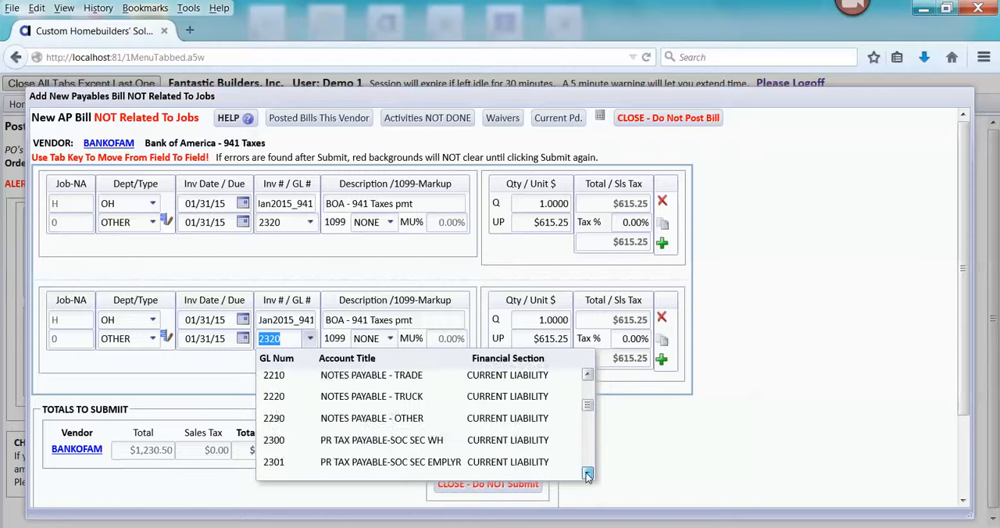
left_click(587, 475)
scroll(532, 422, "up", 1)
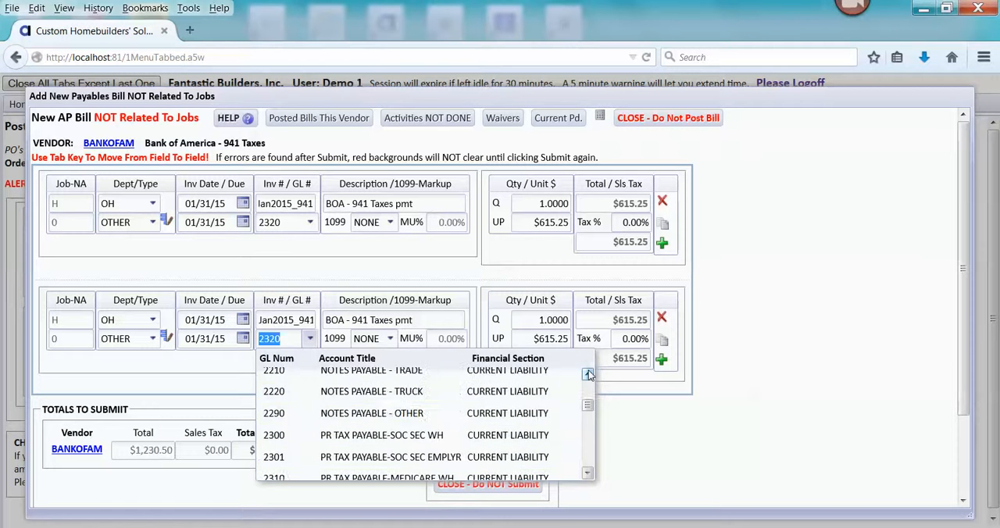
left_click(523, 435)
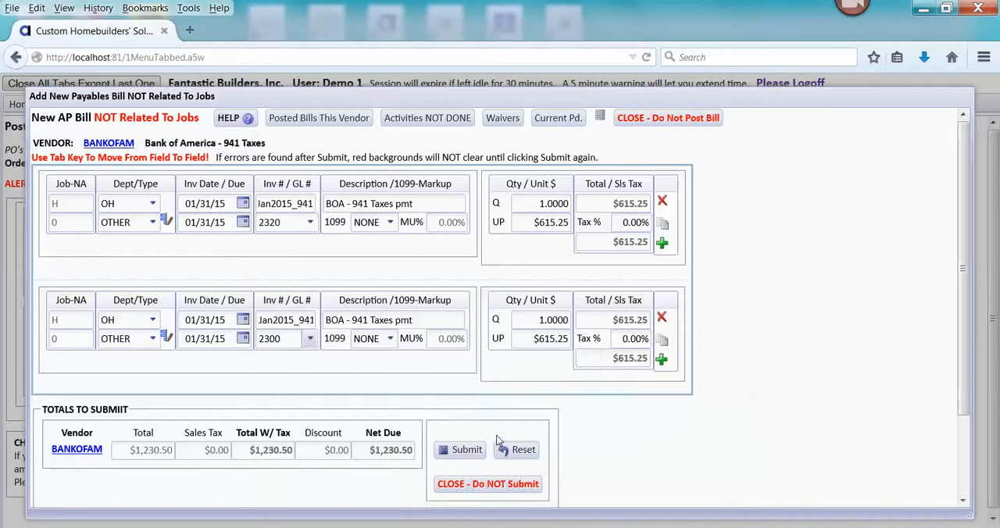
- Look up the account 2300 balance in PayrollTaxFedLiab_ltpdf.pdf and set that bill line's unit price to 186.62
mouse_move(639, 527)
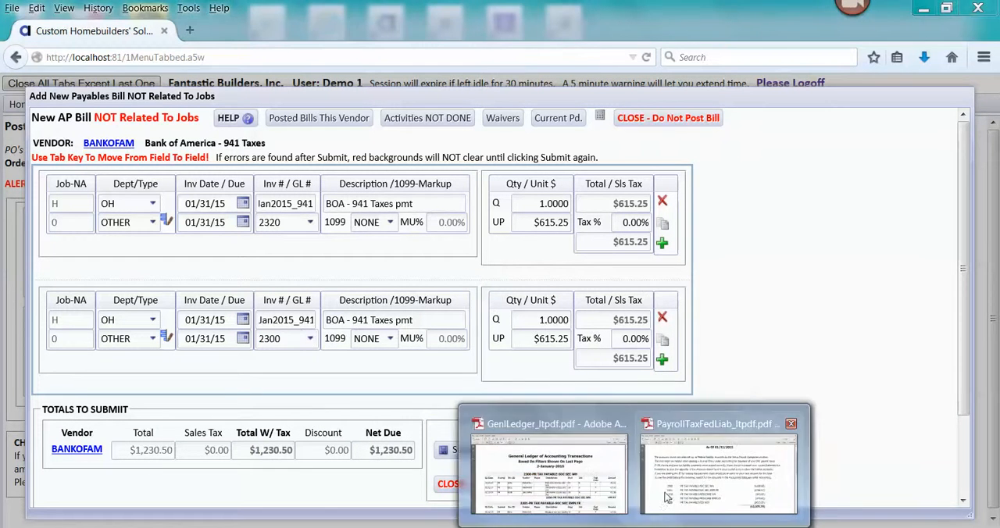
left_click(665, 489)
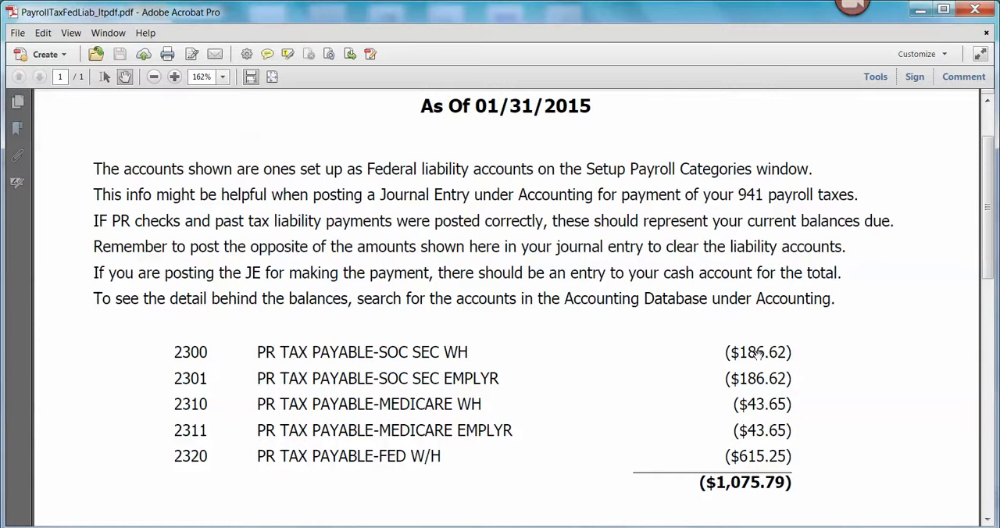
left_click(920, 9)
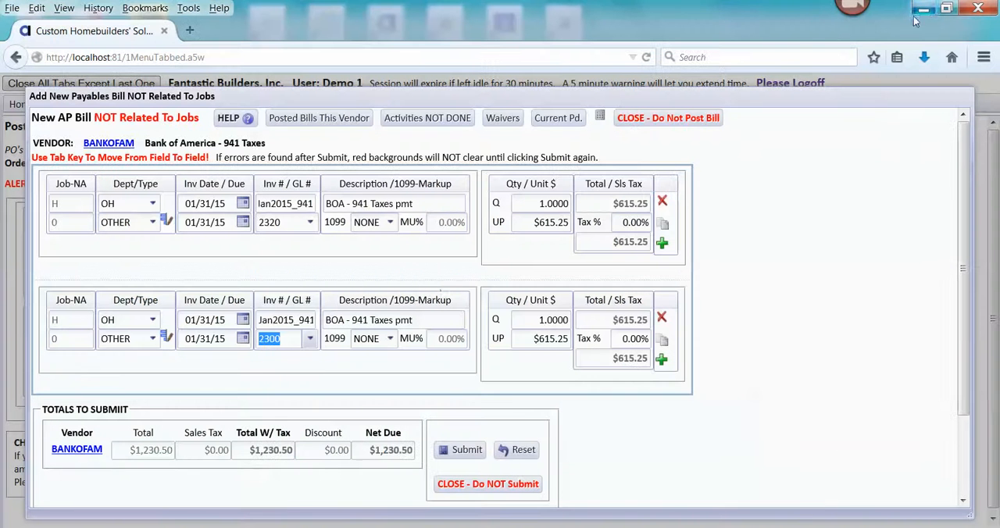
left_click(529, 338)
type("18")
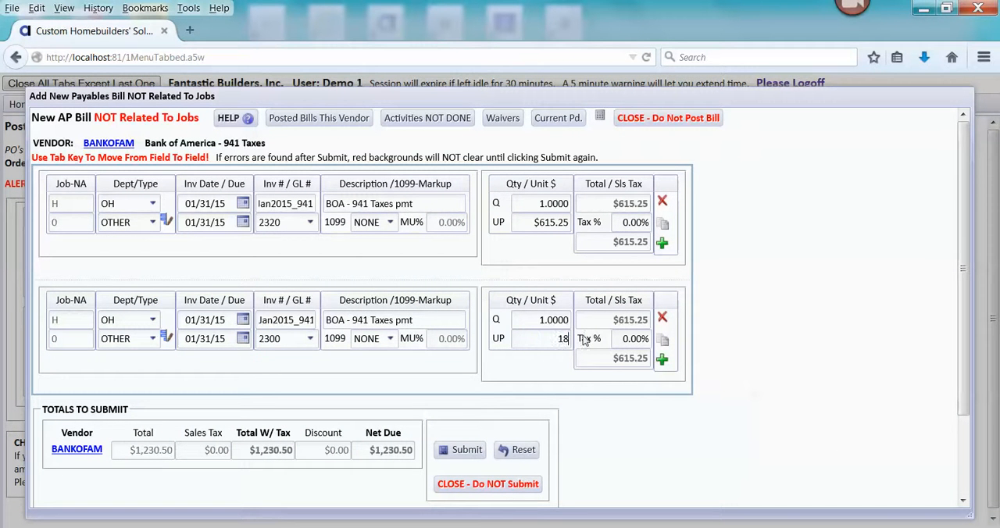
type("6.62")
key("Tab")
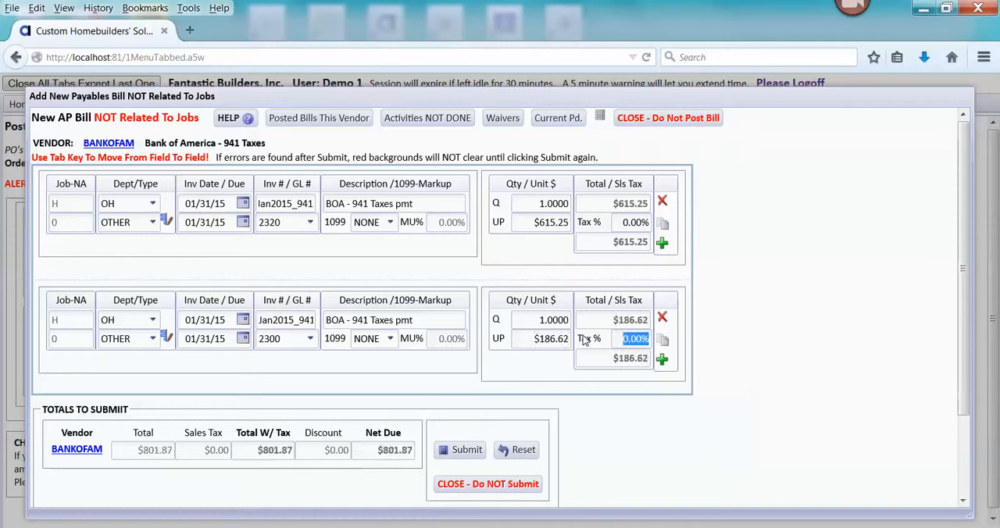
- Duplicate the 2300 bill line and assign the copy to GL account 2301, PR TAX PAYABLE-SOC SEC EMPLYR
left_click(663, 341)
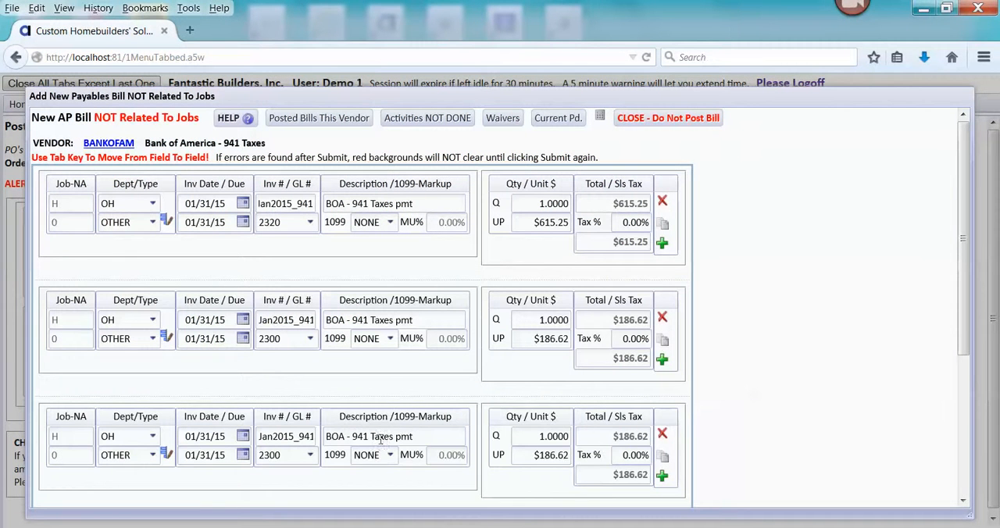
left_click(310, 458)
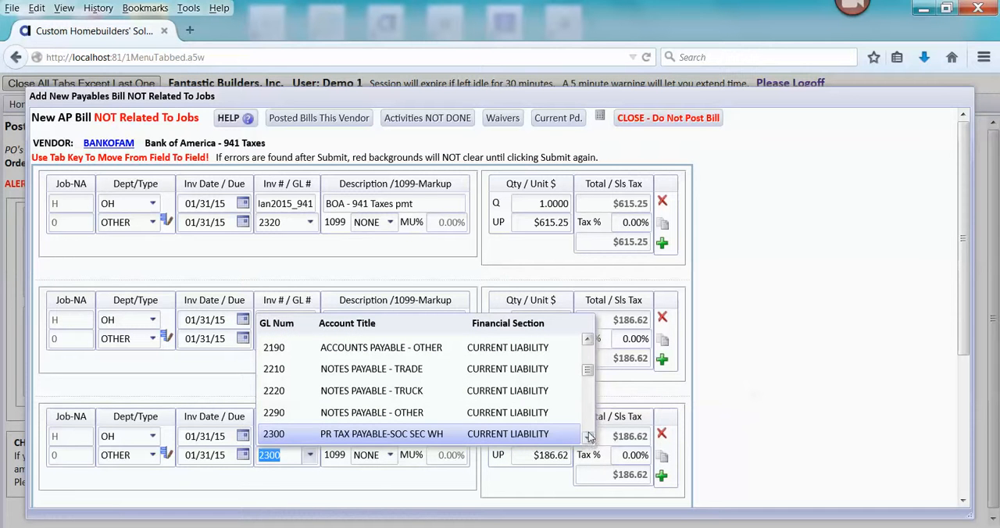
scroll(588, 439, "down", 1)
left_click(529, 393)
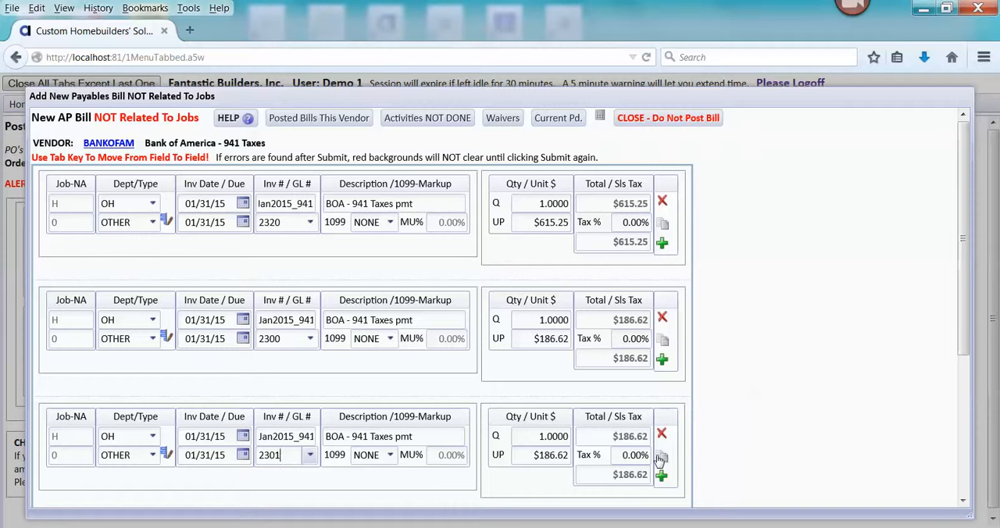
- Duplicate the 2301 bill line and assign the copy to GL account 2310, PR TAX PAYABLE-MEDICARE WH
scroll(763, 365, "down", 2)
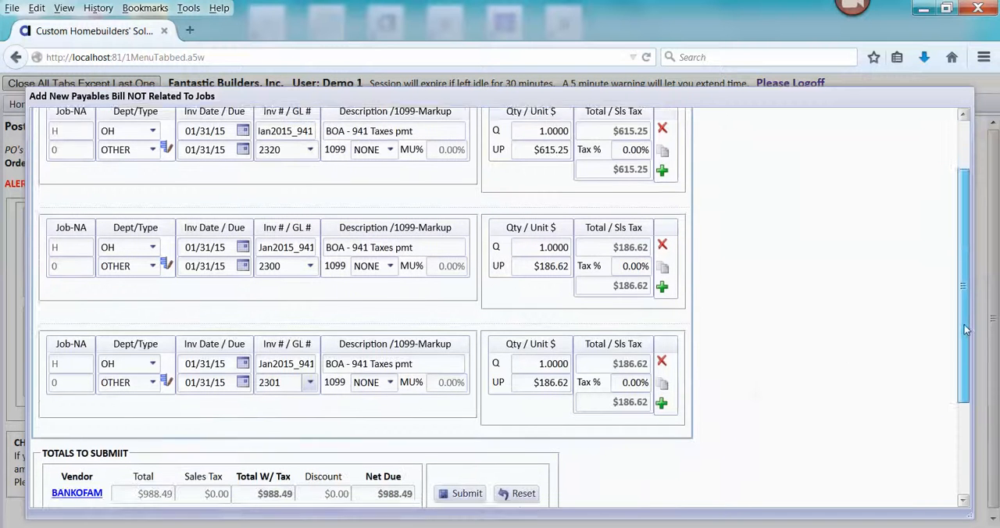
left_click(662, 366)
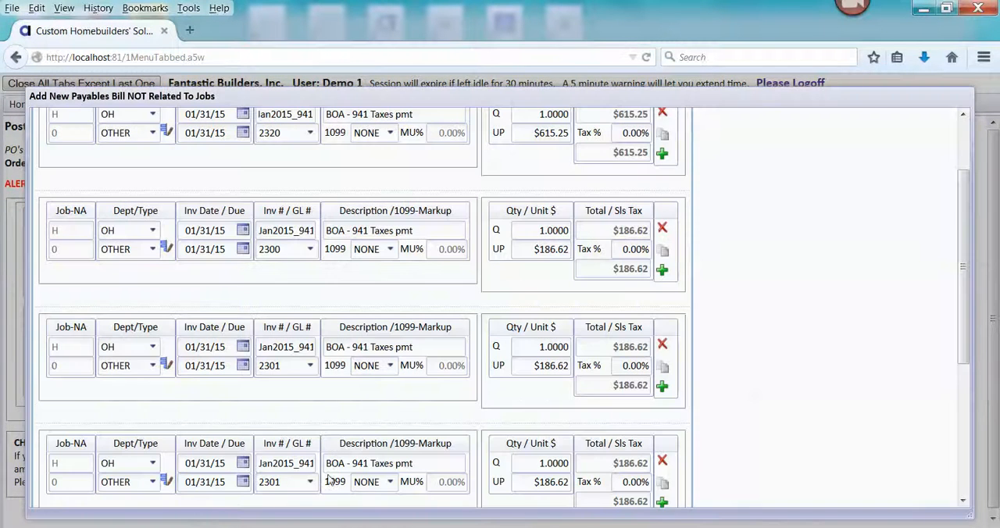
left_click(310, 482)
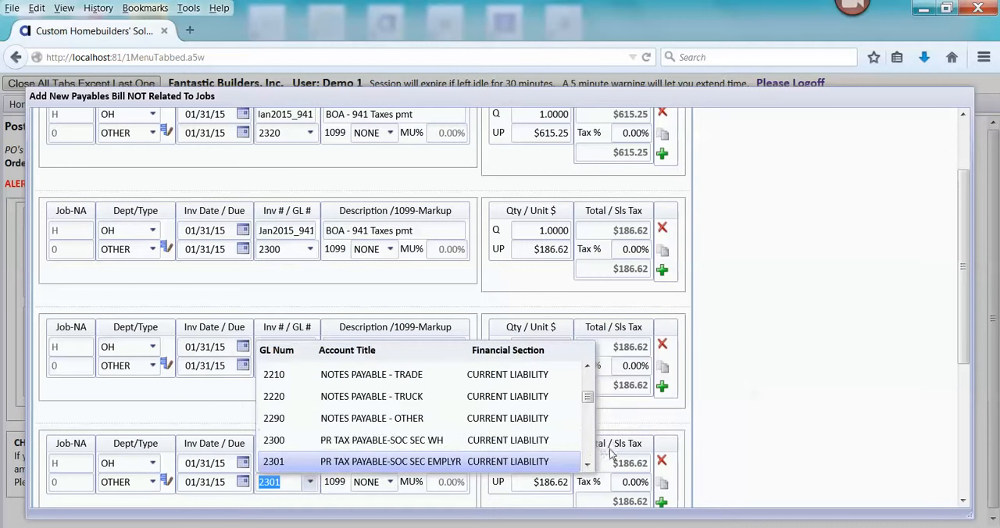
left_click(587, 467)
left_click(586, 467)
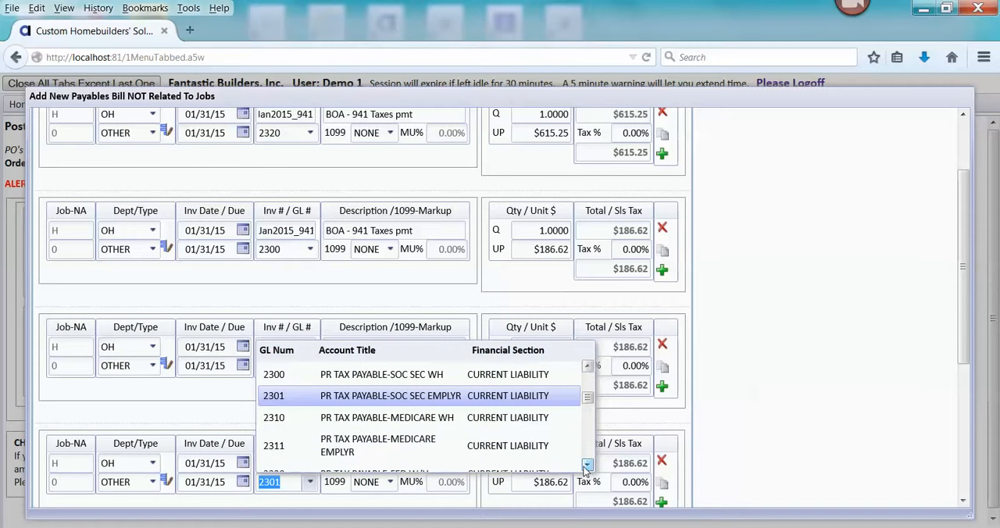
left_click(552, 417)
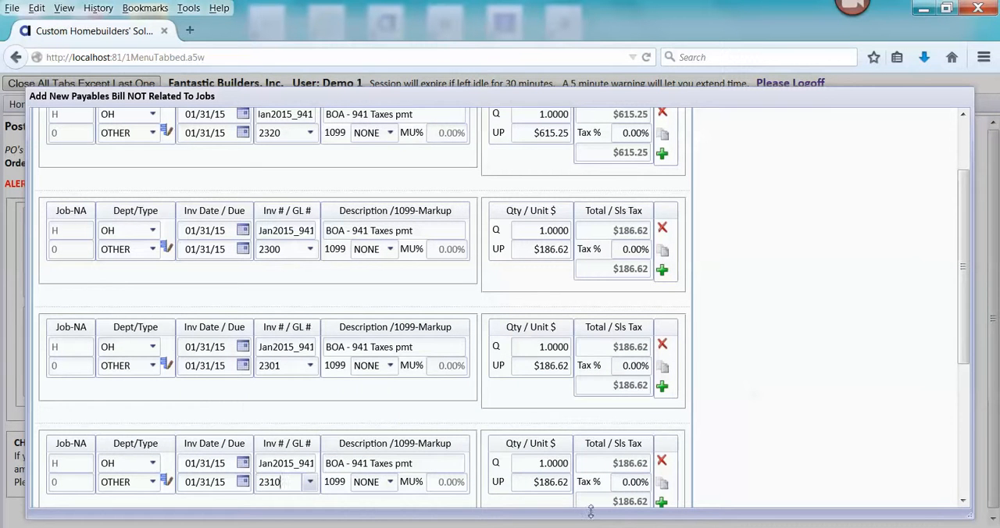
- Look up the account 2310 balance in PayrollTaxFedLiab_ltpdf.pdf and set that bill line's unit price to 43.65
mouse_move(704, 525)
left_click(687, 492)
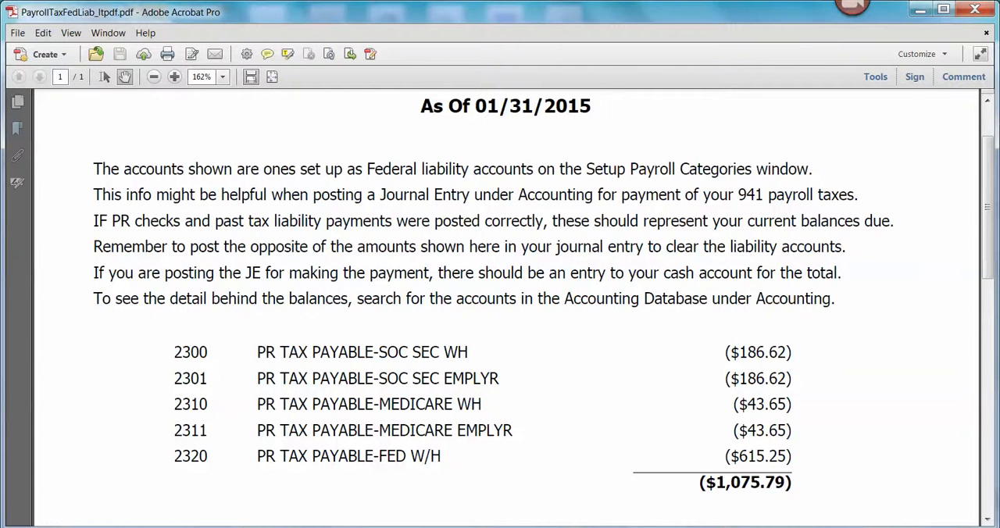
key("alt+Tab")
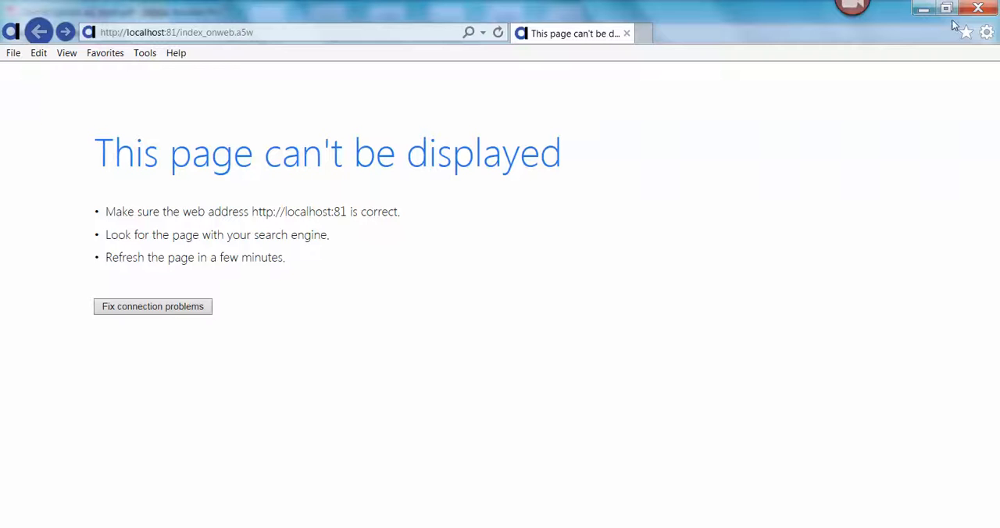
left_click(979, 8)
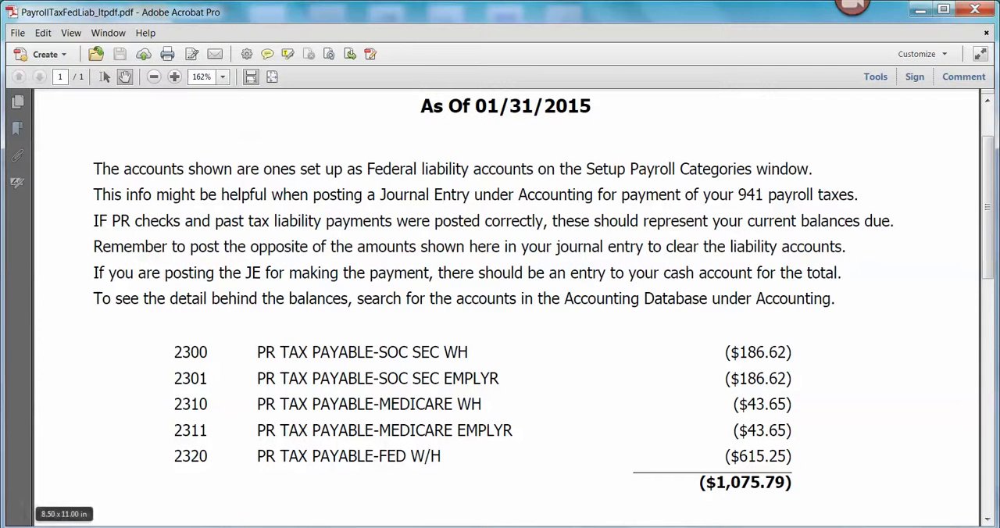
left_click(920, 10)
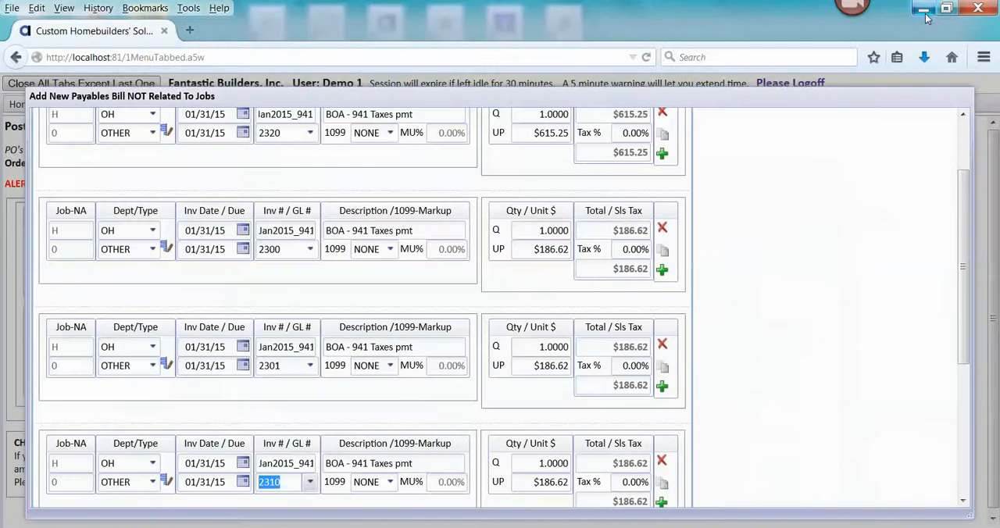
left_click(538, 482)
type("43.65")
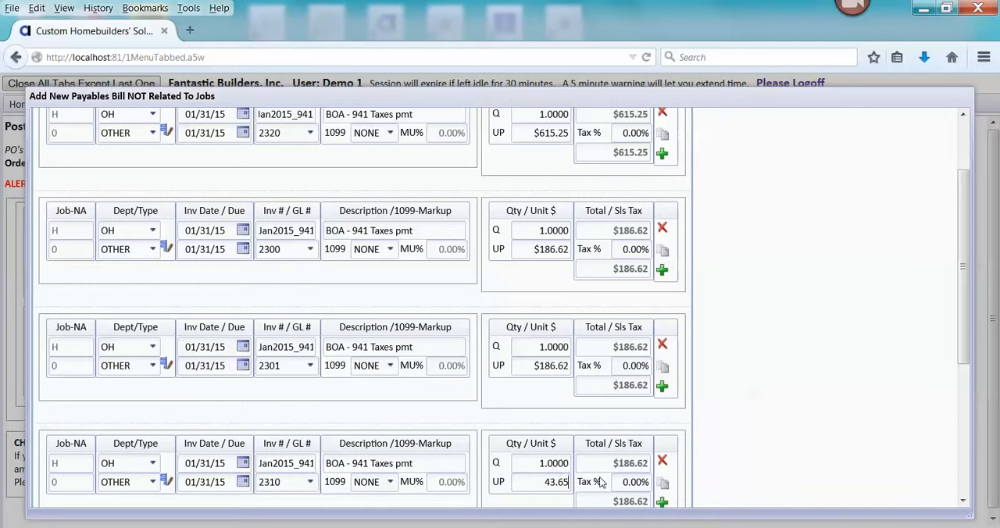
key("Tab")
- Duplicate the 2310 bill line and assign the copy to GL account 2311, PR TAX PAYABLE-MEDICARE EMPLYR
scroll(966, 283, "down", 4)
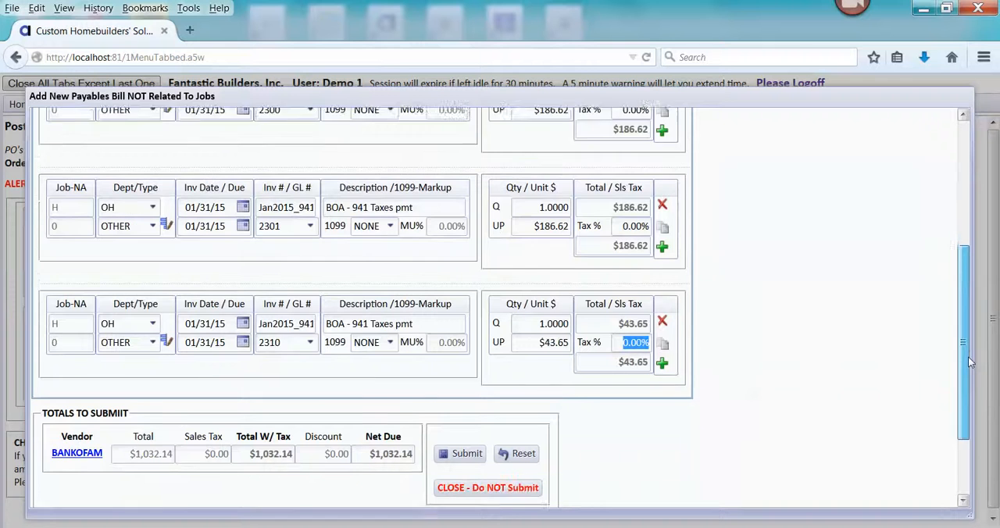
left_click(665, 332)
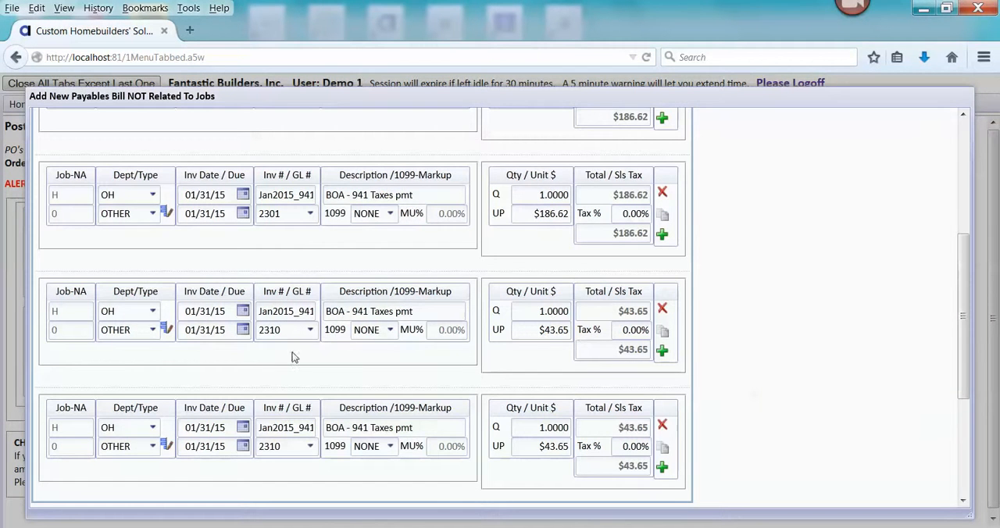
left_click(310, 447)
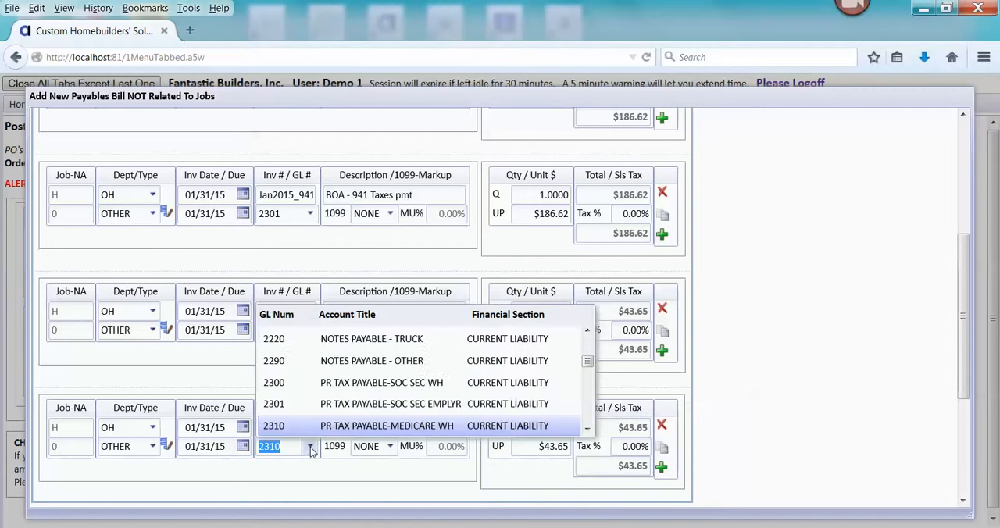
left_click(588, 429)
left_click(588, 429)
left_click(551, 395)
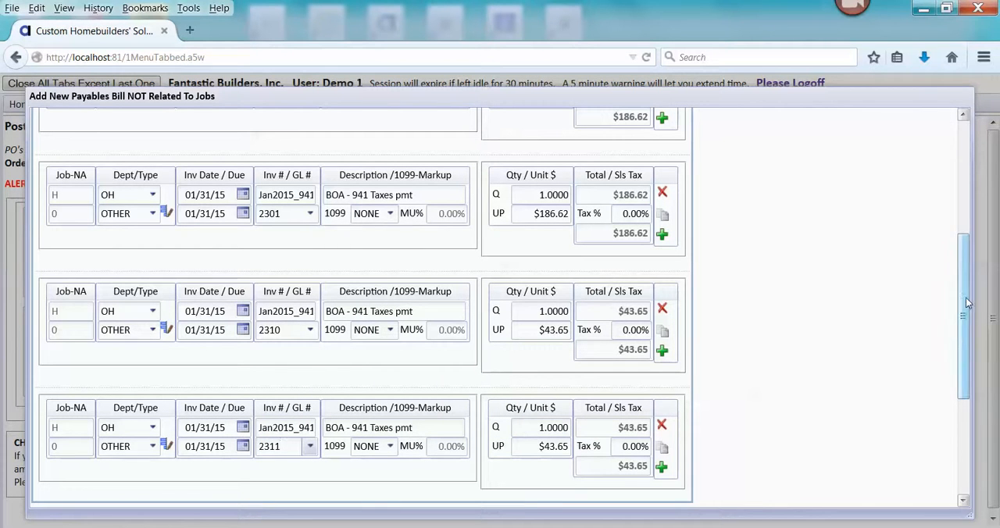
- Compare the bill's net due total with the liability total in PayrollTaxFedLiab_ltpdf.pdf
scroll(966, 312, "down", 3)
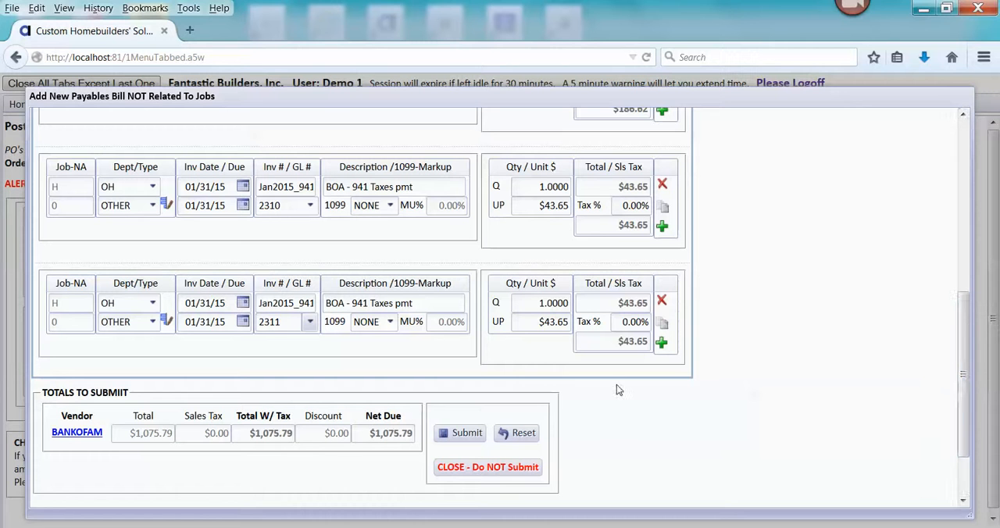
left_click(592, 527)
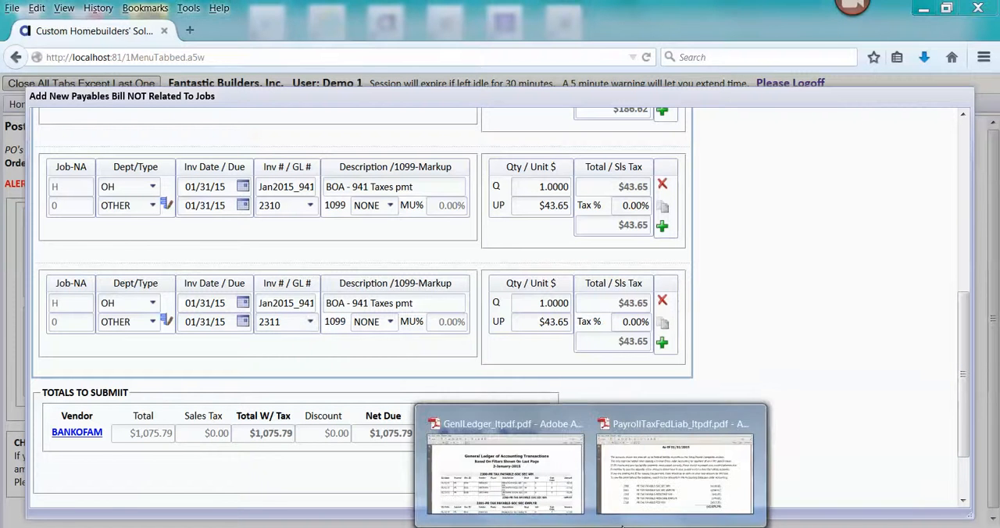
left_click(642, 462)
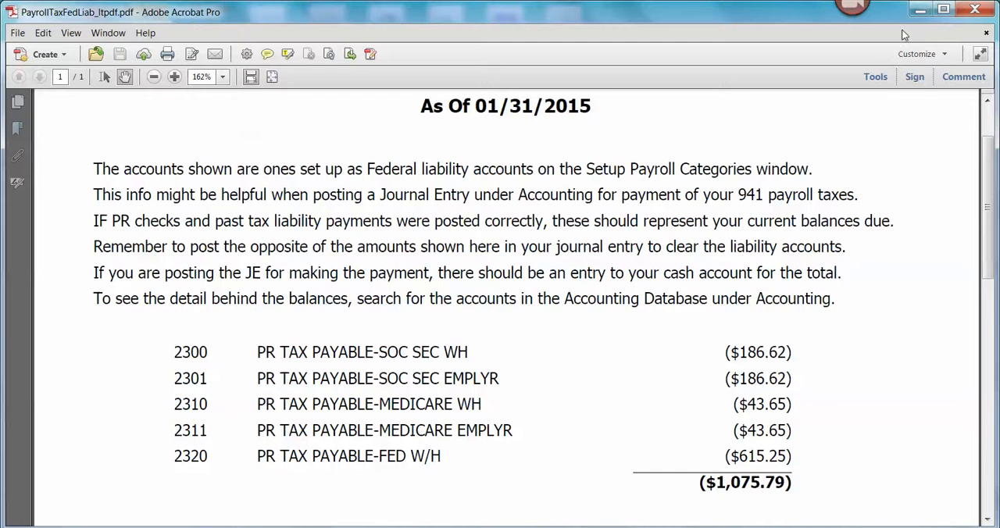
left_click(919, 16)
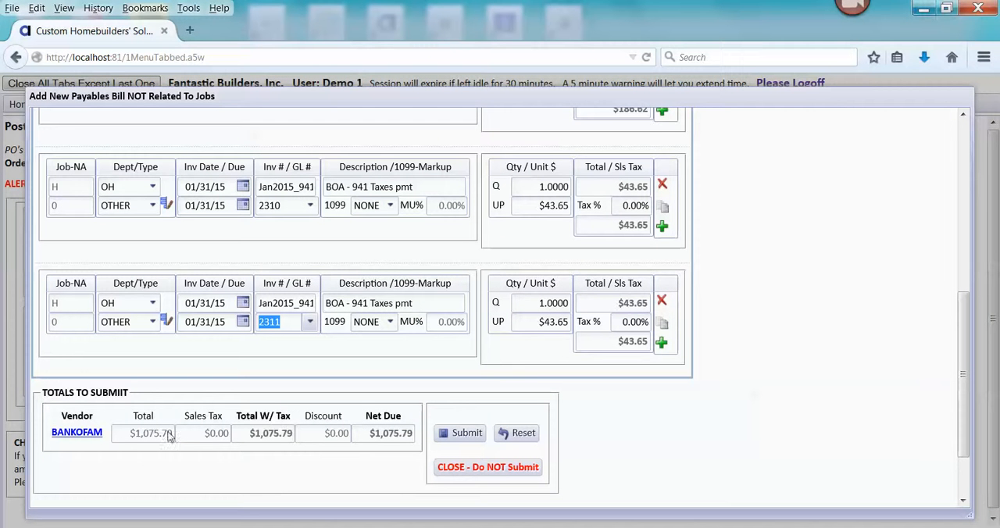
- Try to submit the bill and read the error on the 2311 line's invoice number
left_click(463, 437)
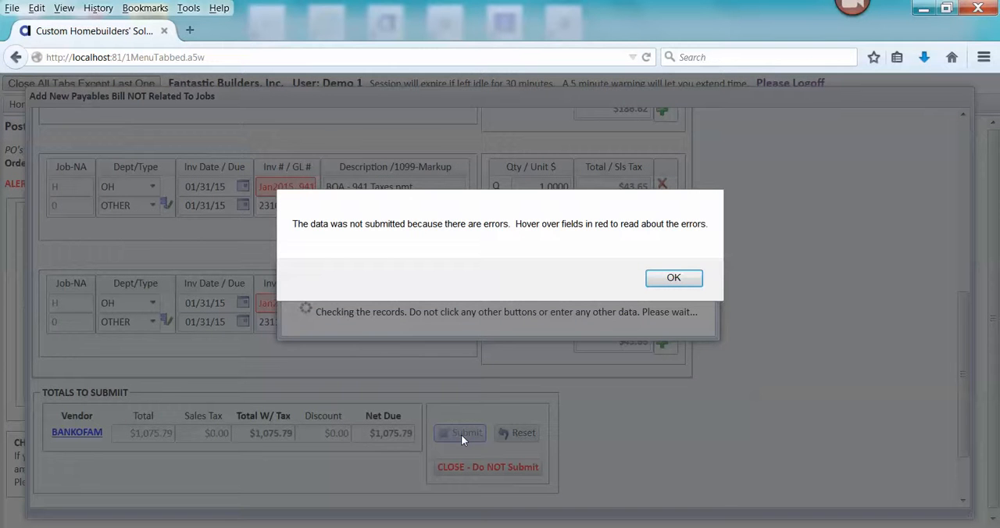
left_click(671, 283)
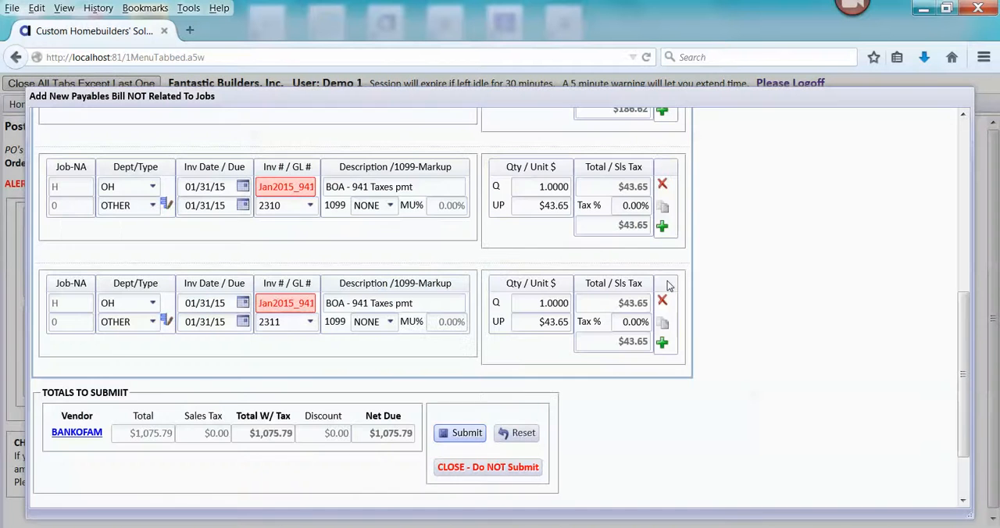
mouse_move(296, 305)
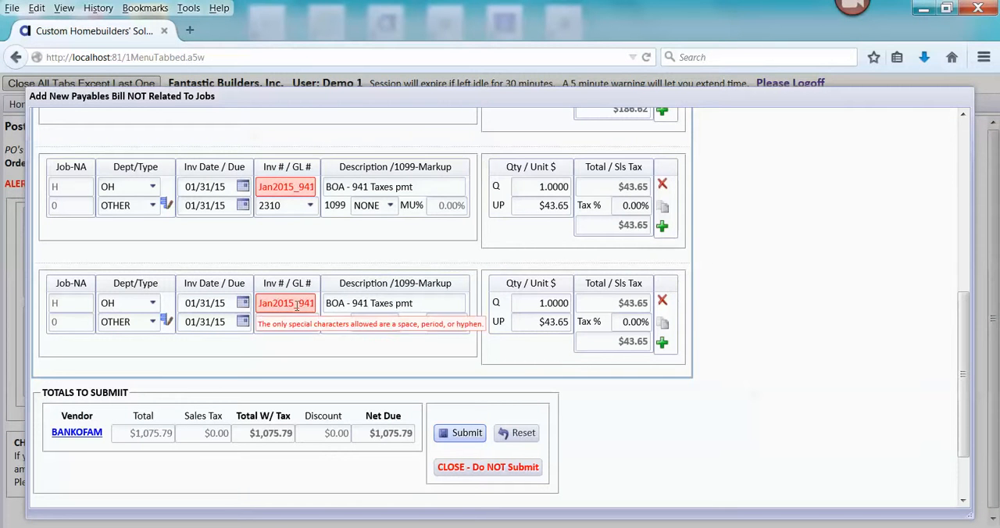
- Change the invoice number on the 2311 bill line to Jan2015-941
double_click(296, 306)
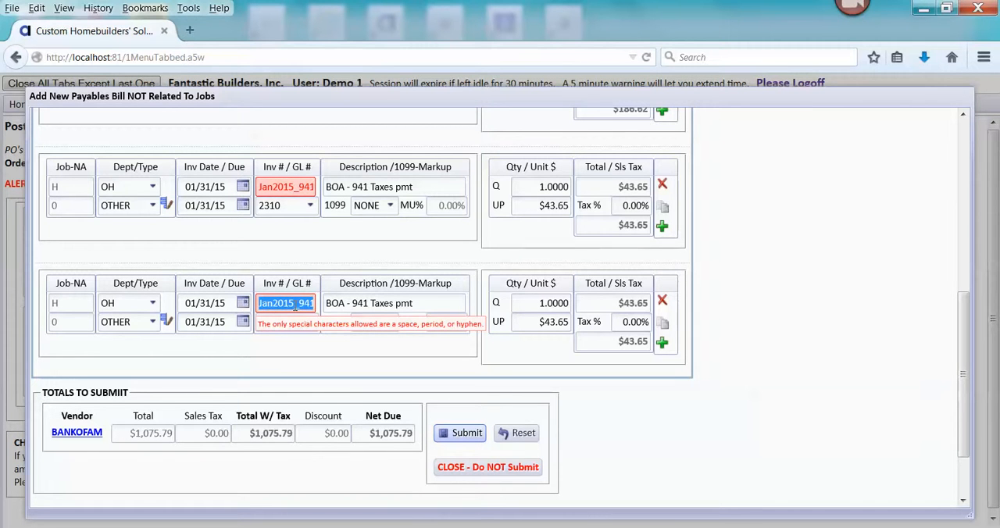
key("BackSpace")
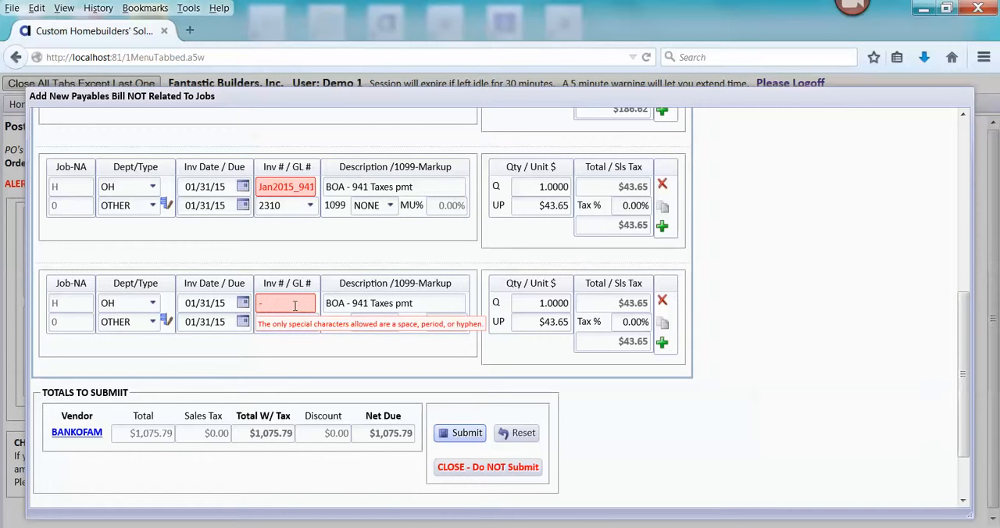
type("Jan2015")
type(" 941")
- Copy the invoice number Jan2015-941 from the 2311 line to the 2310, 2301, 2300 and 2320 bill lines
left_click_drag(261, 302, 328, 301)
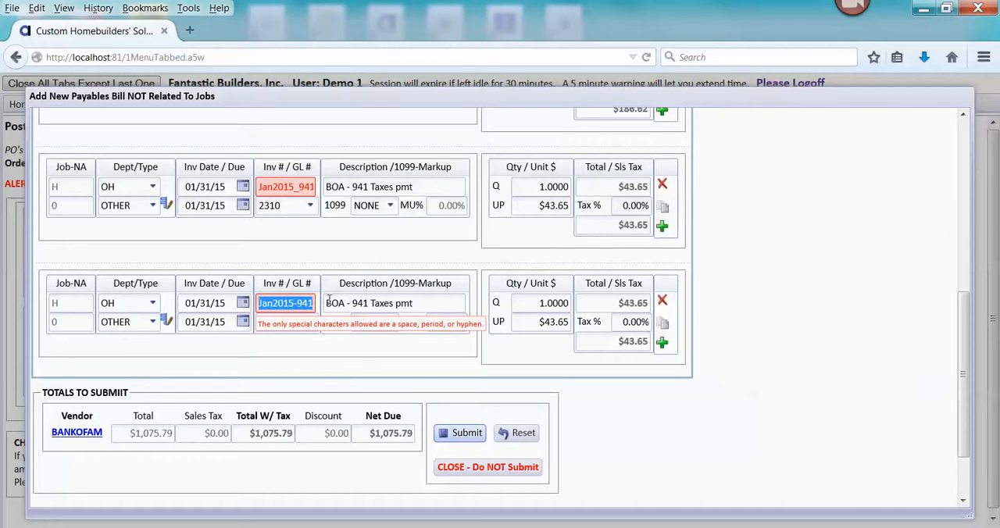
double_click(259, 189)
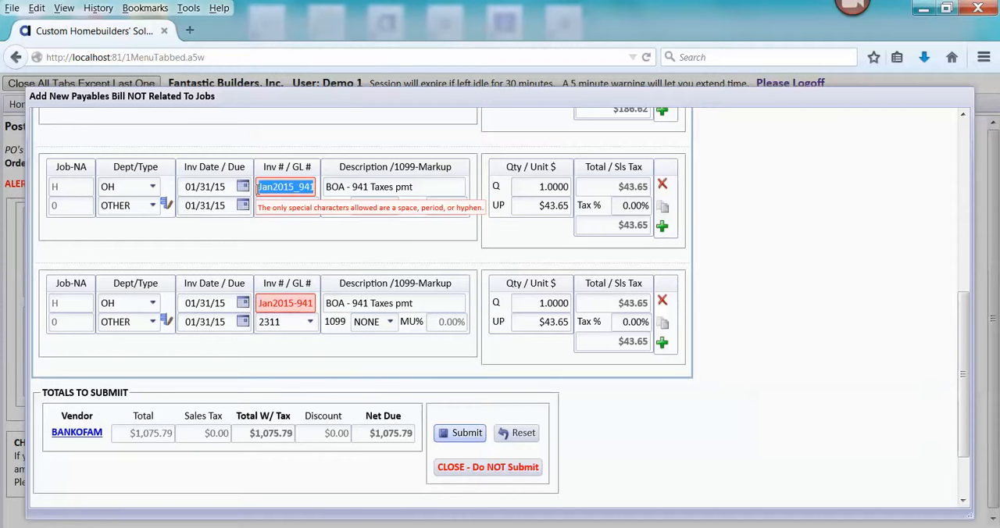
key("ctrl+v")
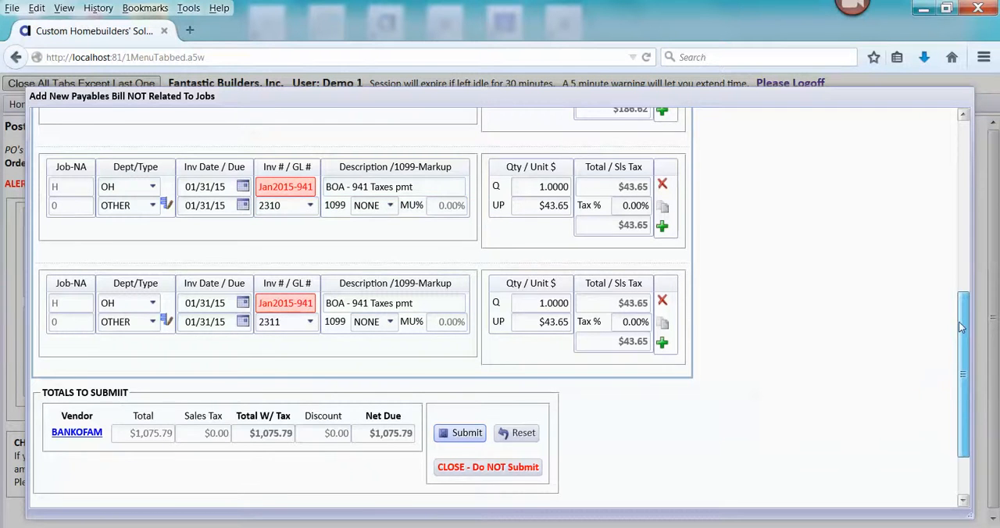
scroll(962, 327, "up", 3)
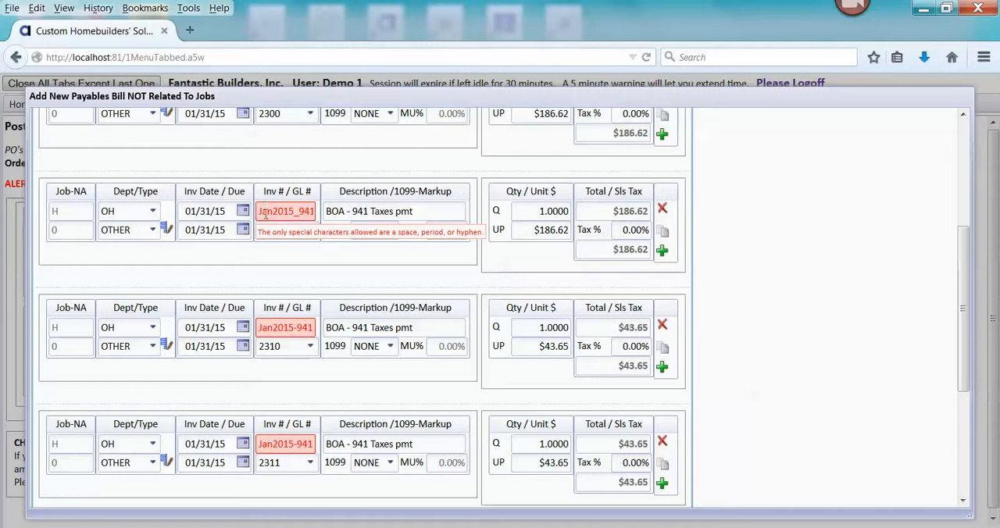
double_click(266, 213)
key("ctrl+v")
scroll(934, 221, "up", 3)
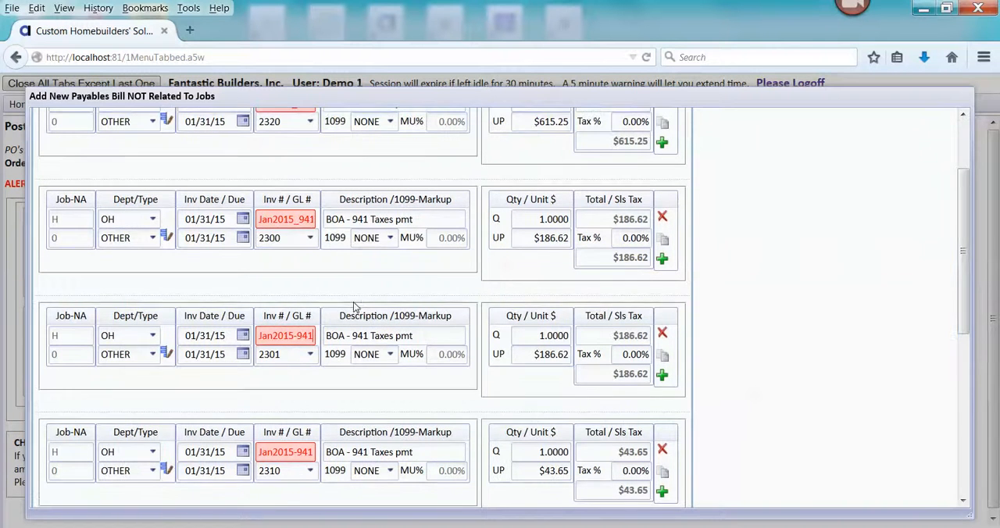
double_click(262, 220)
key("ctrl+v")
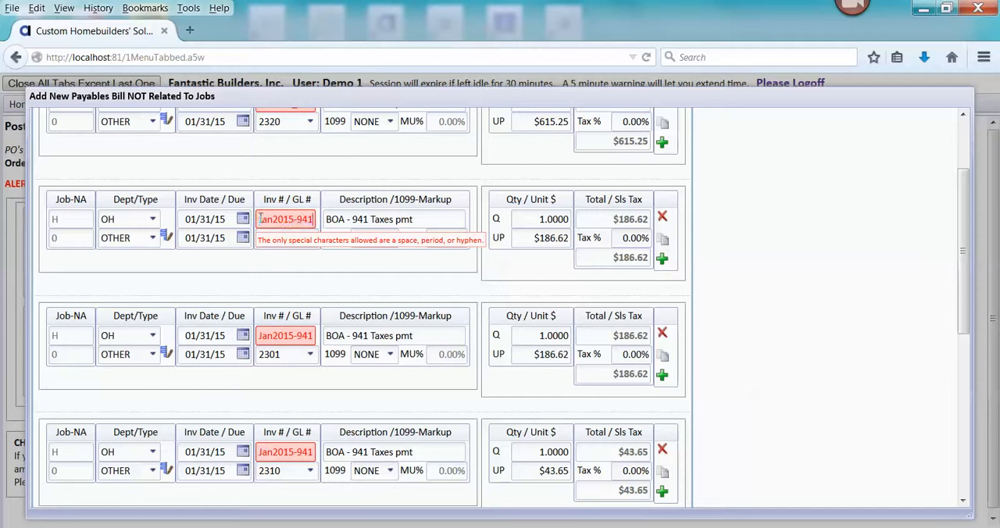
left_click_drag(964, 233, 964, 209)
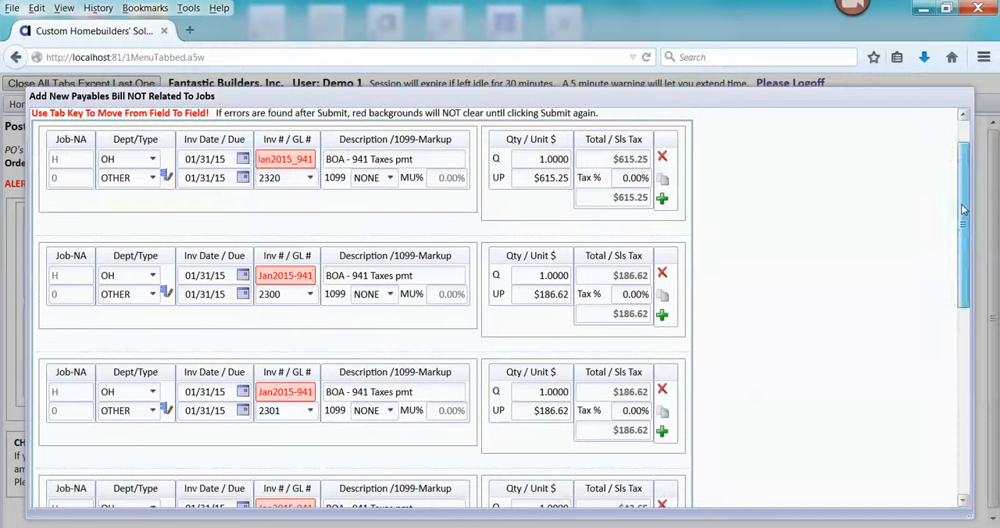
double_click(262, 159)
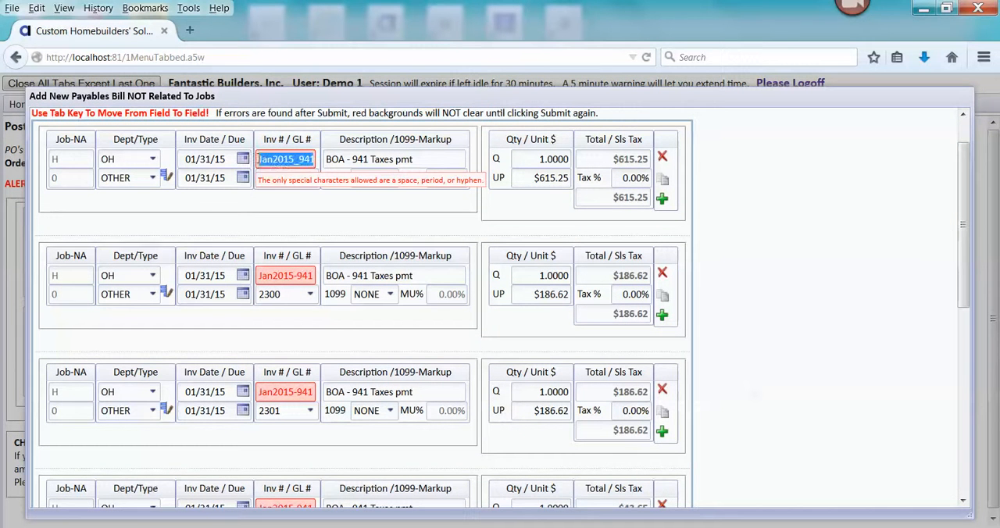
key("ctrl+v")
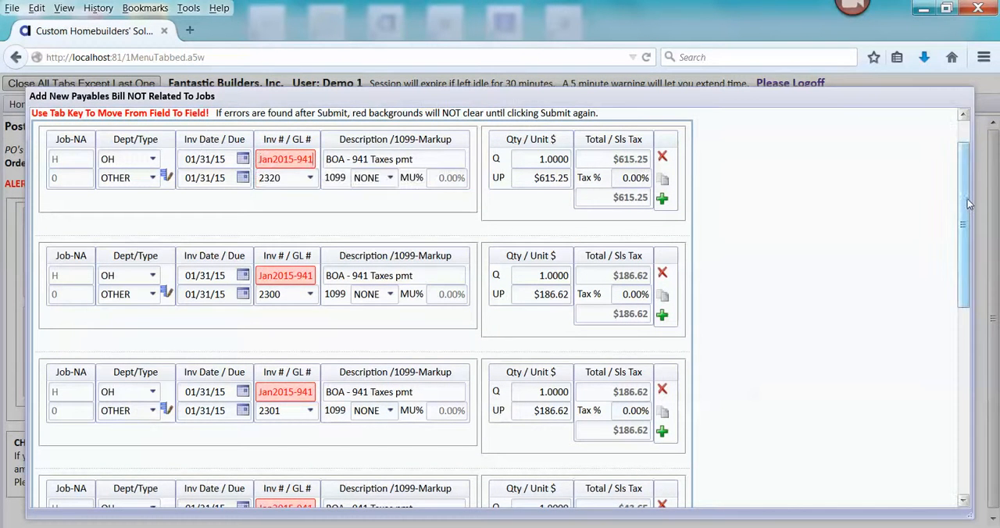
- Submit the corrected bill and choose to post it with a payment or printed check
left_click_drag(968, 202, 978, 338)
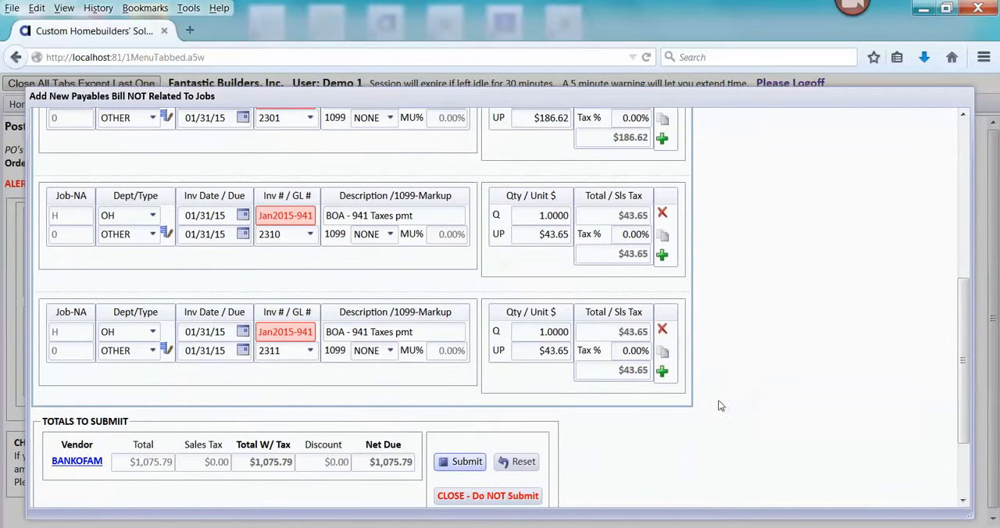
left_click(461, 461)
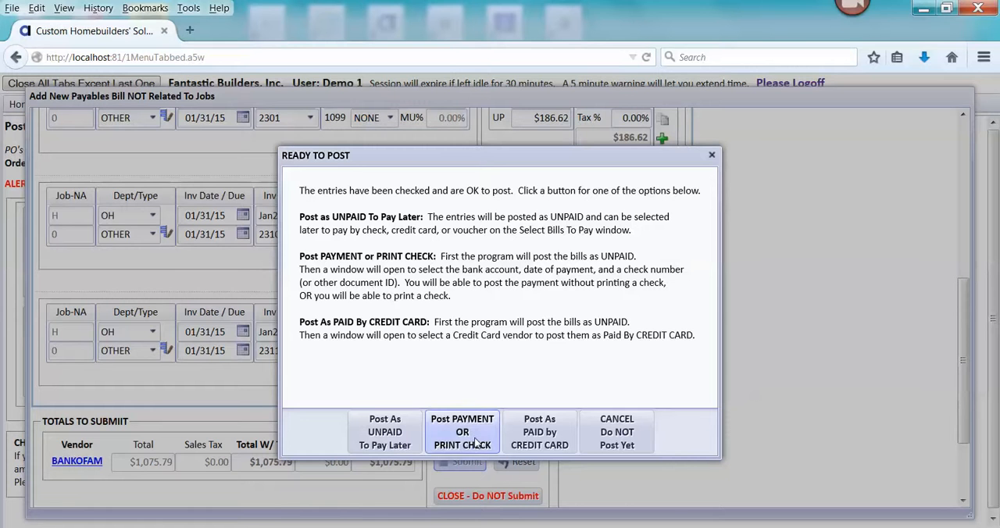
left_click(477, 443)
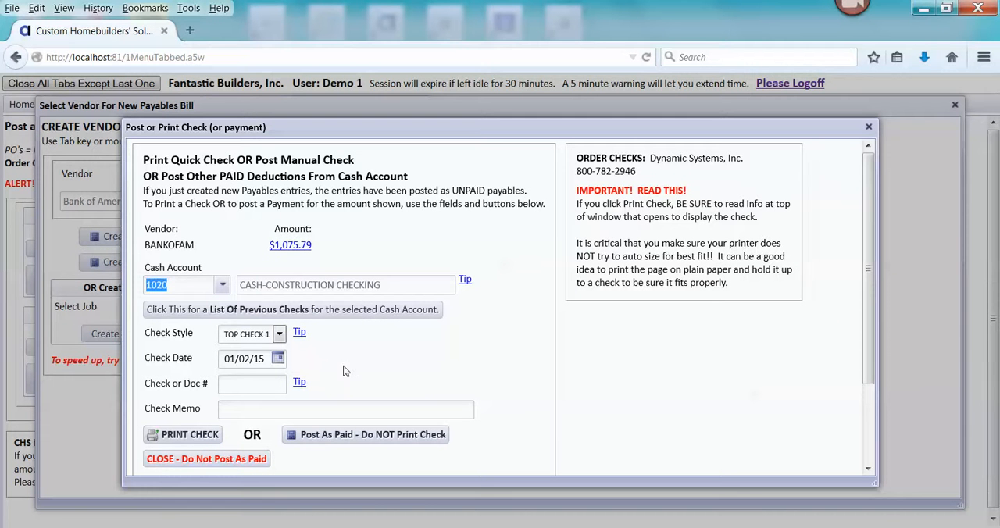
- Set the check date to 01/31/15 and accept the future date
left_click(279, 358)
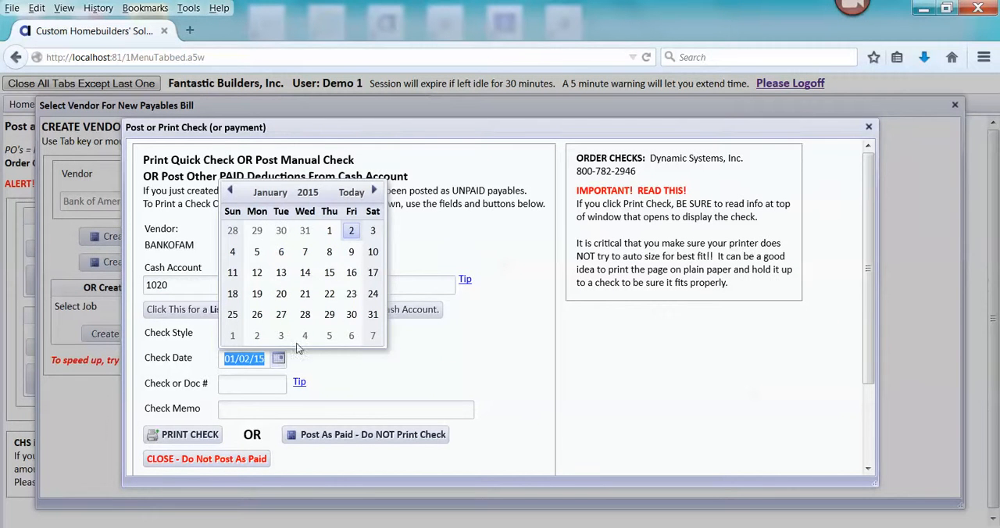
left_click(374, 313)
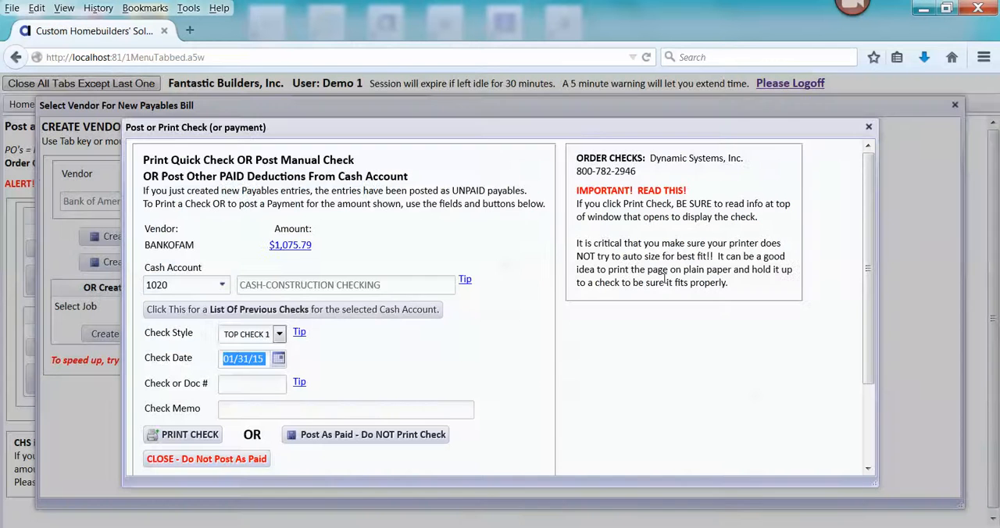
left_click(658, 279)
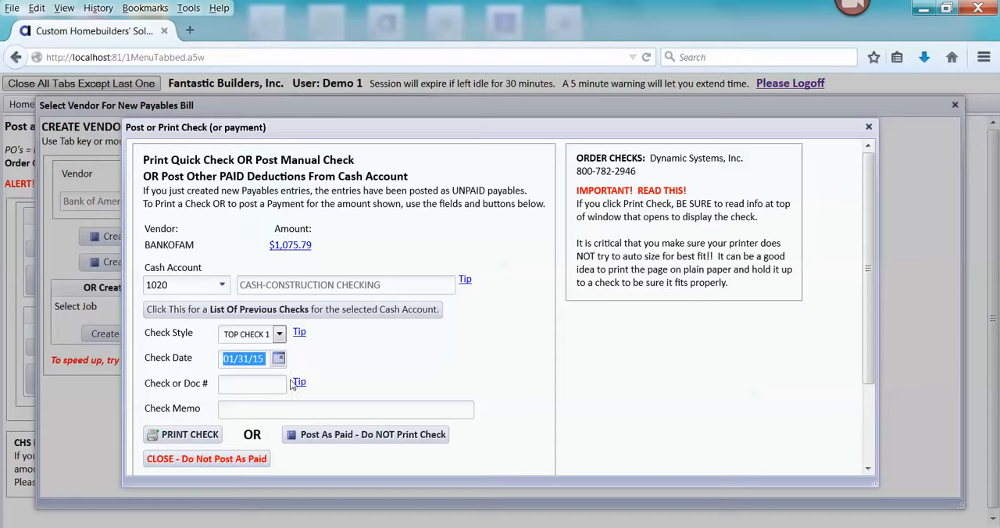
- Enter 1.013115 as the payment's check or document number
left_click(231, 385)
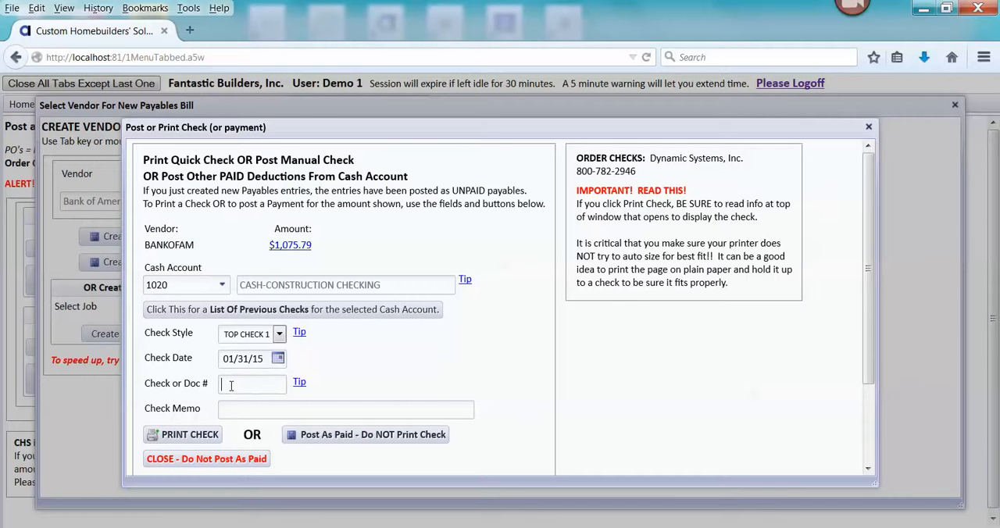
type("1.013115")
left_click(241, 408)
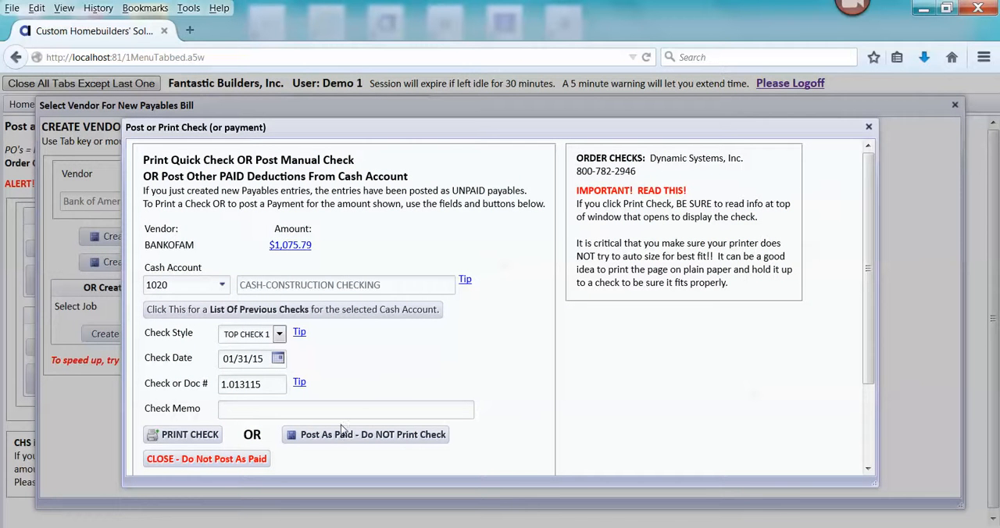
- Post the Bank of America bill as paid without printing a check, skip viewing the entries, and close vendor bill creation
left_click(411, 435)
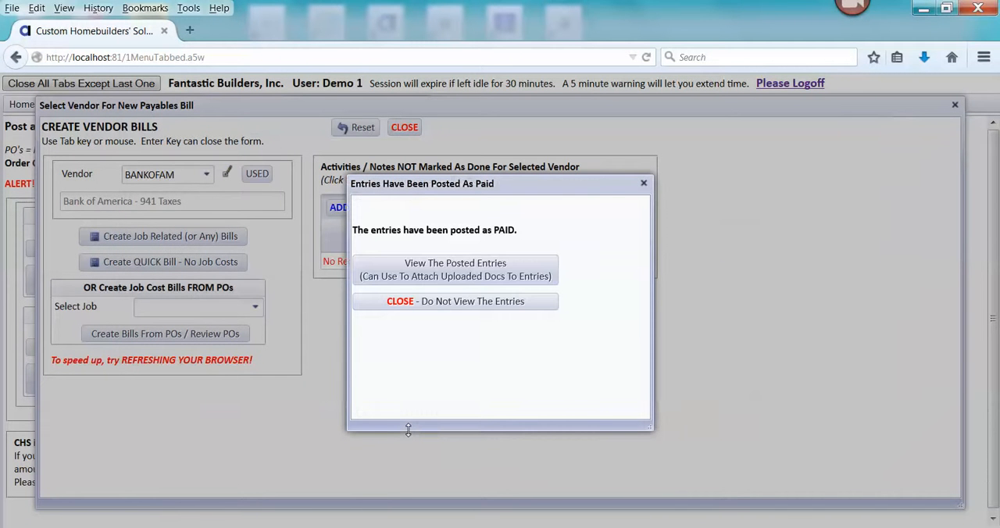
left_click(431, 304)
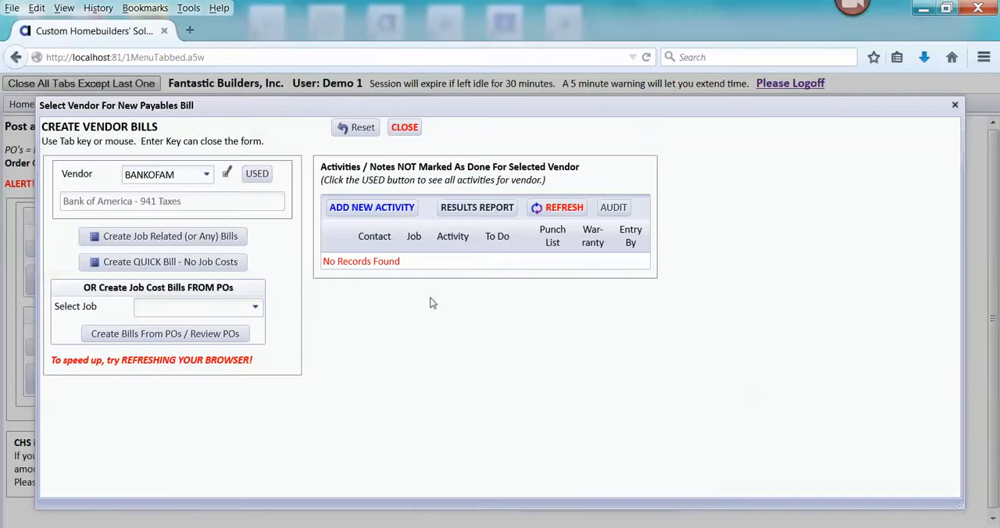
left_click(407, 127)
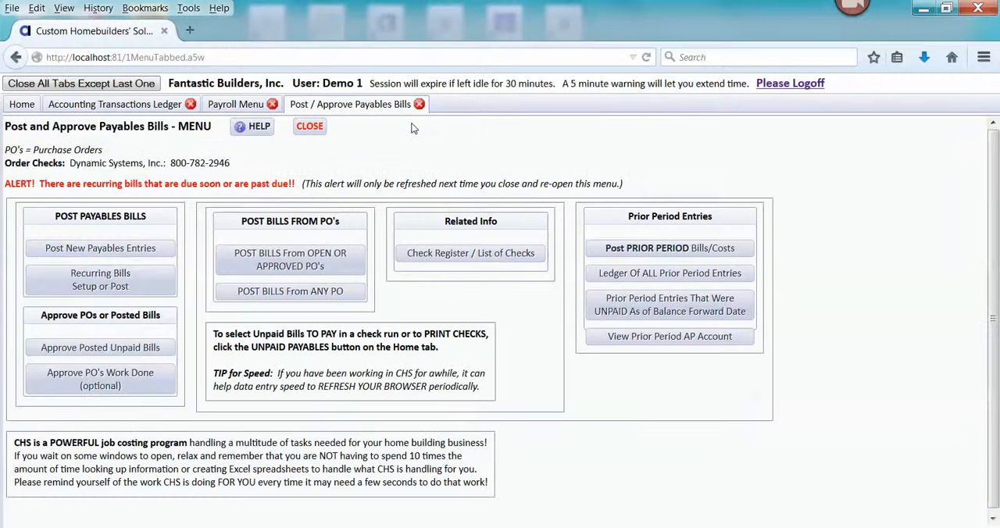
- Refresh the accounting transactions ledger and review the payroll tax payable accounts with the 941 payment entries
left_click(217, 109)
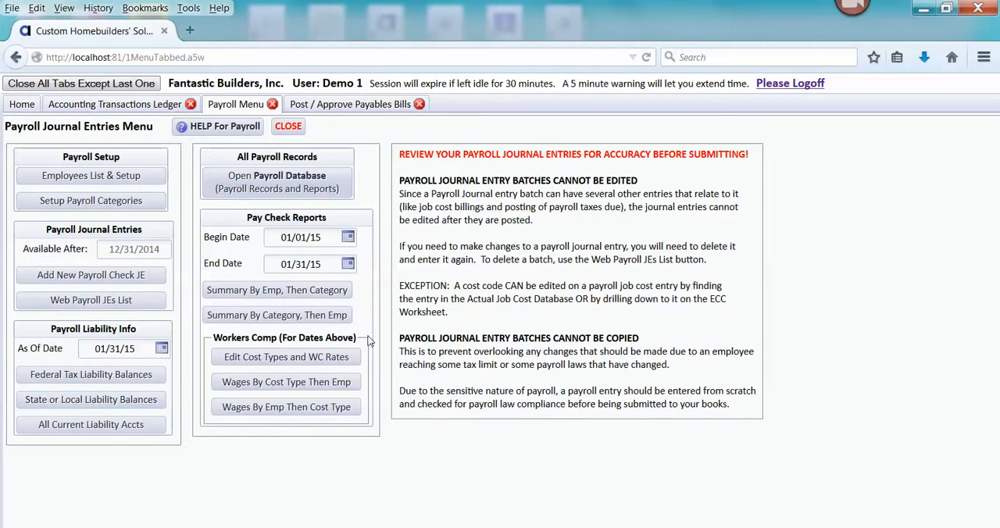
left_click(151, 106)
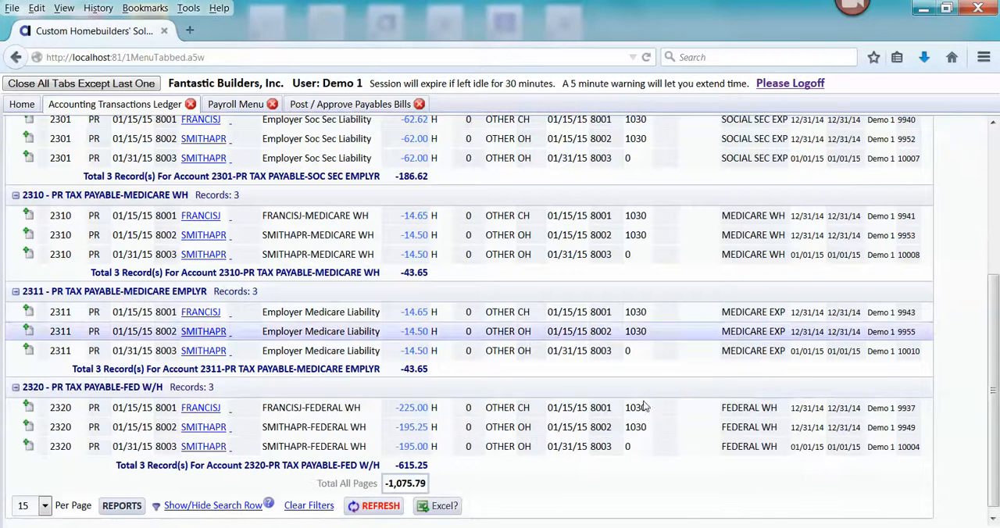
left_click_drag(994, 301, 992, 149)
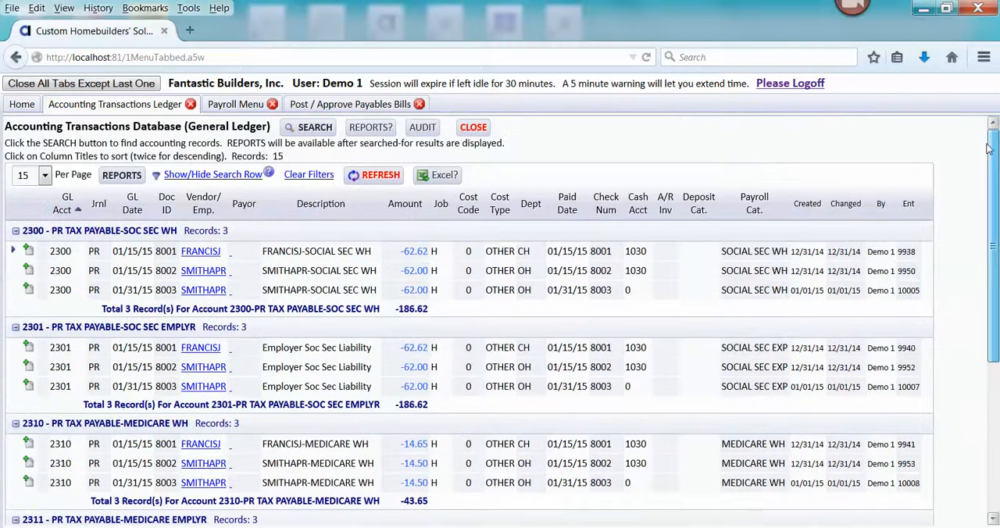
left_click(376, 176)
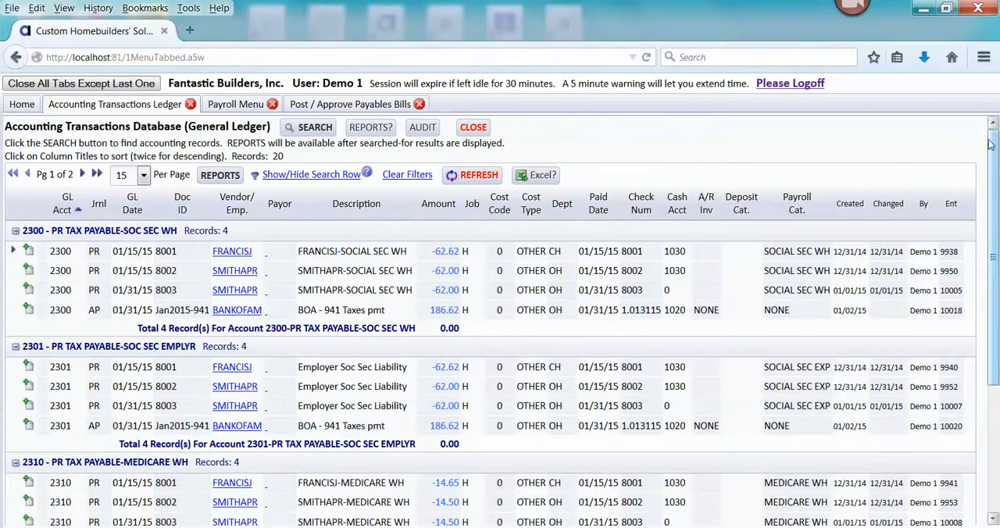
mouse_move(991, 144)
left_mouse_down()
mouse_move(998, 305)
mouse_move(984, 134)
left_mouse_up()
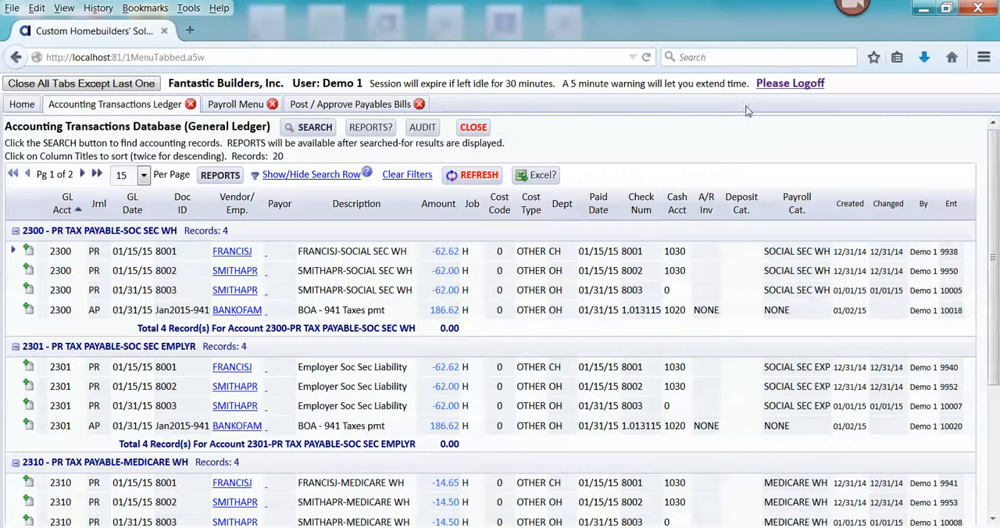
- Open the federal tax liability balances report as of 01/31/15 from the payroll menu and review the account balances
left_click(260, 106)
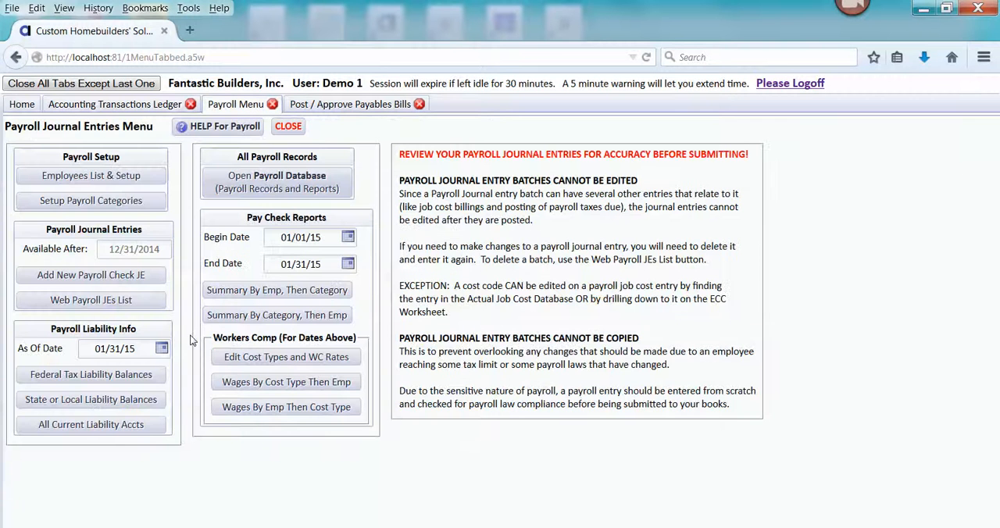
left_click(99, 380)
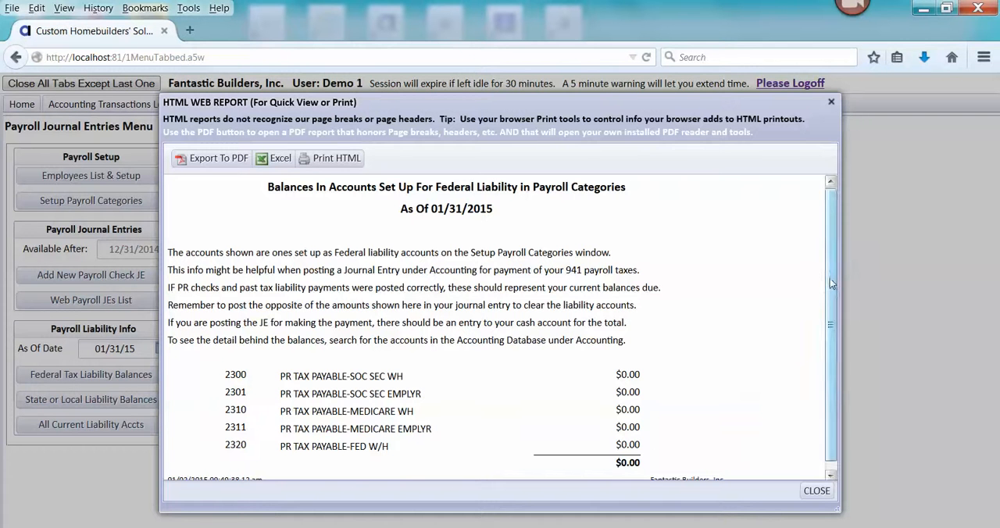
left_click_drag(833, 285, 833, 334)
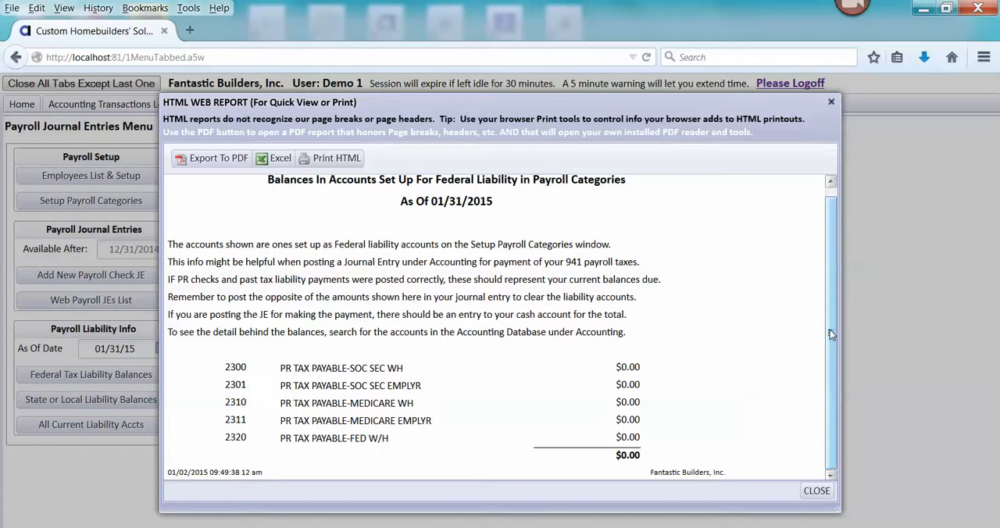
left_click(848, 527)
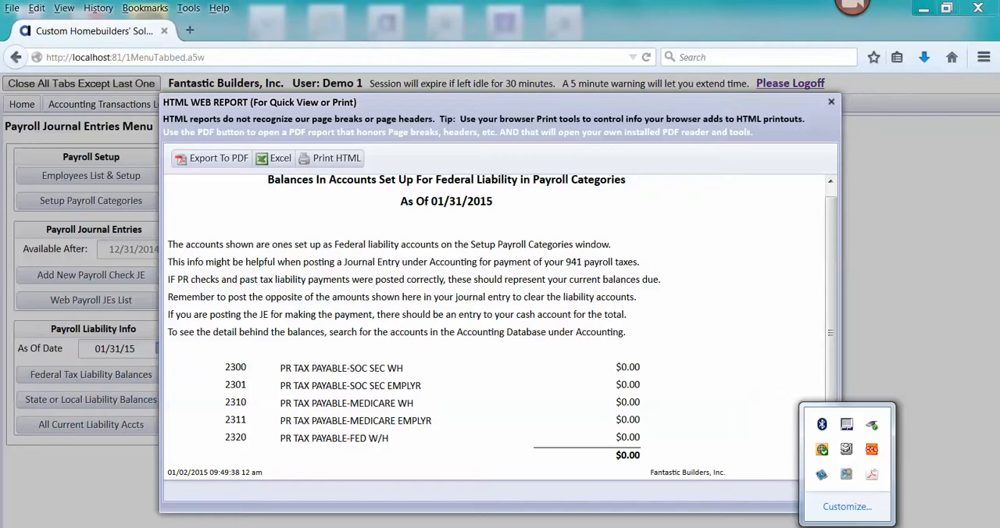